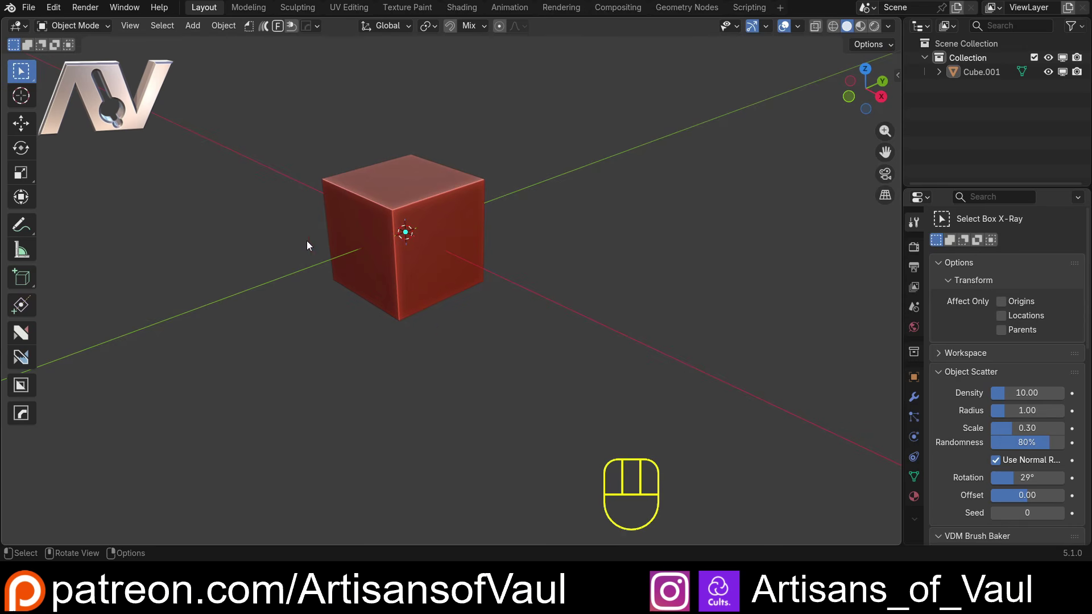
# Resize the cube into a flat slab with dimensions X 5, Y 10 and Z 1.
pyautogui.moveTo(306, 241); pyautogui.dragTo(374, 216, button='middle')
pyautogui.click(373, 222)
pyautogui.keyDown('shift'); pyautogui.moveTo(460, 231); pyautogui.dragTo(586, 336, button='middle'); pyautogui.keyUp('shift')
pyautogui.press('n')
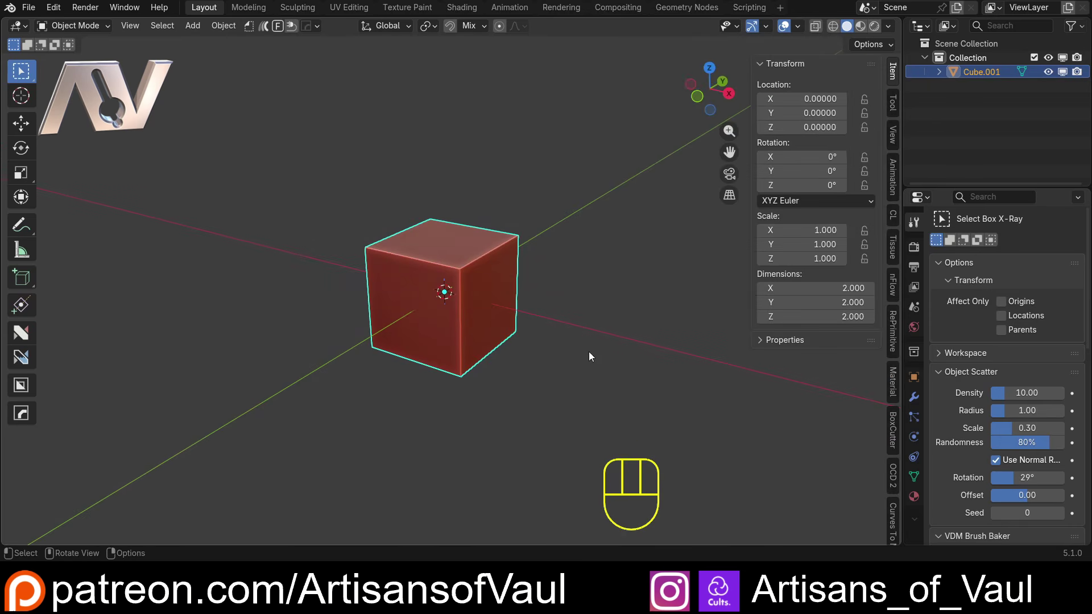
pyautogui.click(814, 317)
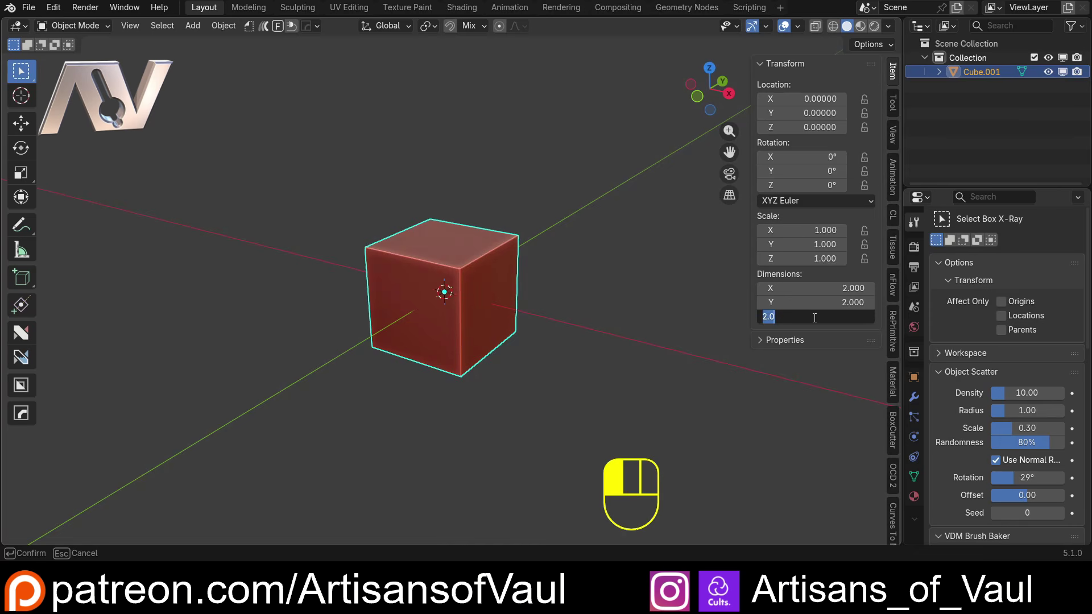
pyautogui.write('1')
pyautogui.press('Return')
pyautogui.moveTo(712, 306); pyautogui.dragTo(671, 301, button='middle')
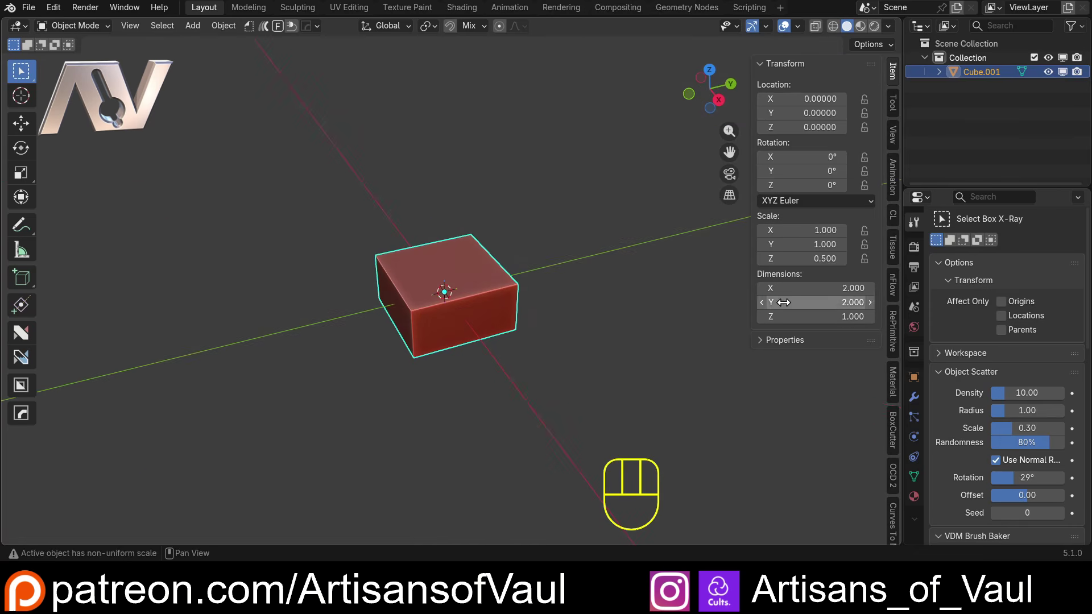
pyautogui.click(811, 302)
pyautogui.write('10')
pyautogui.press('Return')
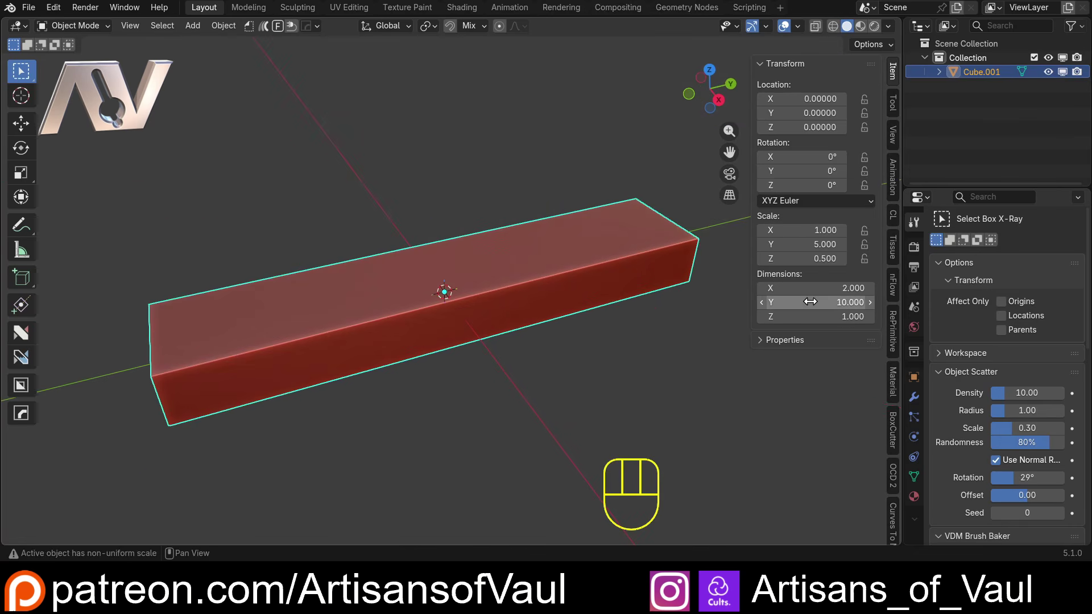
pyautogui.click(841, 288)
pyautogui.write('5')
pyautogui.press('Return')
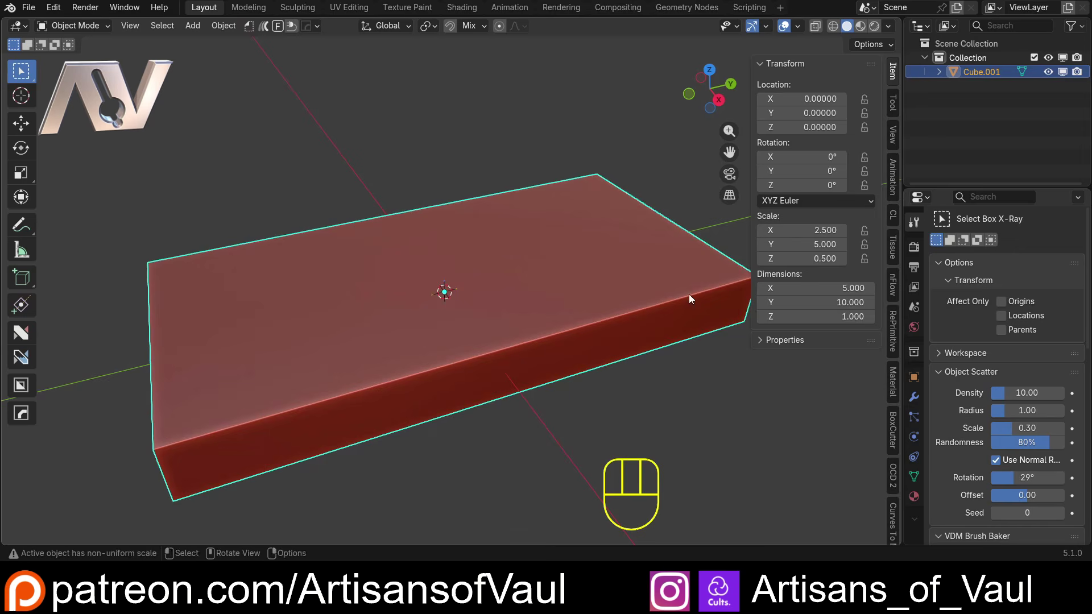
# Apply the slab's scale to its mesh data.
pyautogui.moveTo(689, 295); pyautogui.dragTo(464, 392, button='middle')
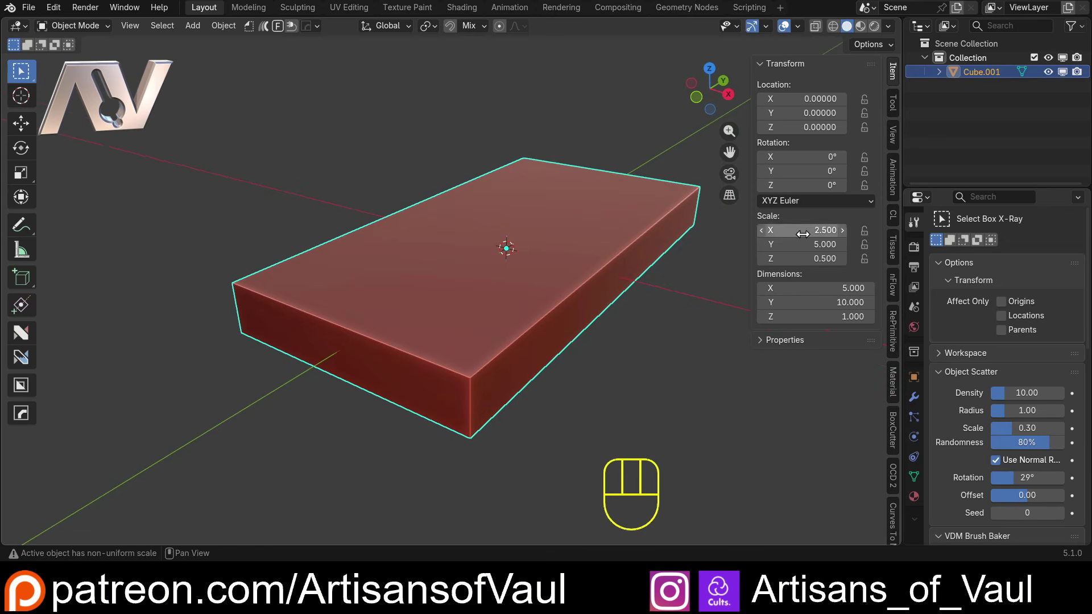
pyautogui.hotkey('ctrl', 'a')
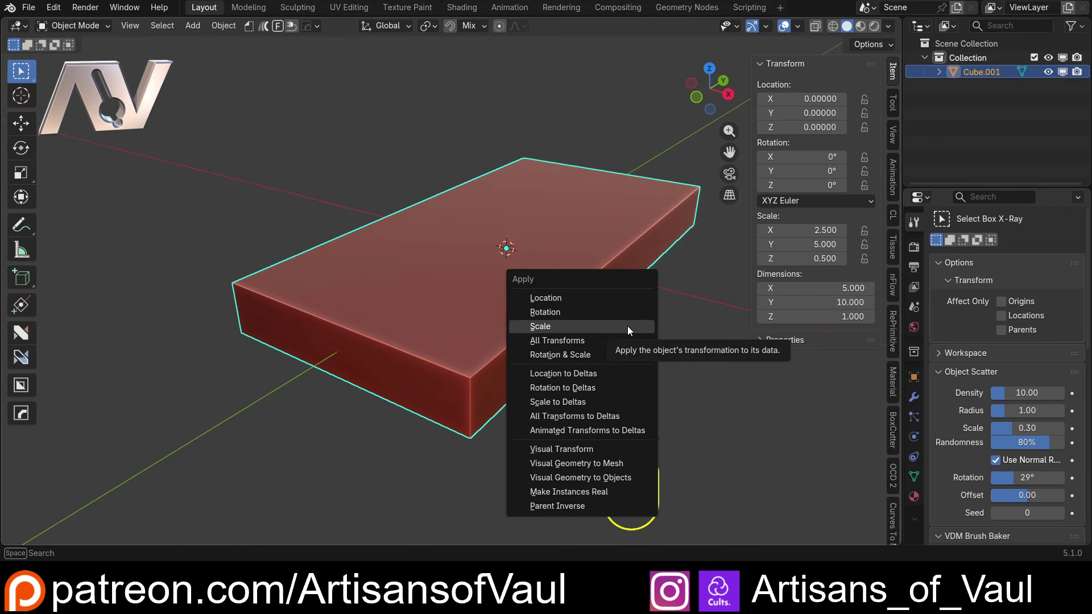
pyautogui.click(627, 326)
# Enter mesh editing in edge selection mode and select the slab's vertical corner edge at X 2.5, Y -5.
pyautogui.moveTo(427, 370); pyautogui.dragTo(479, 363, button='middle')
pyautogui.press('Tab')
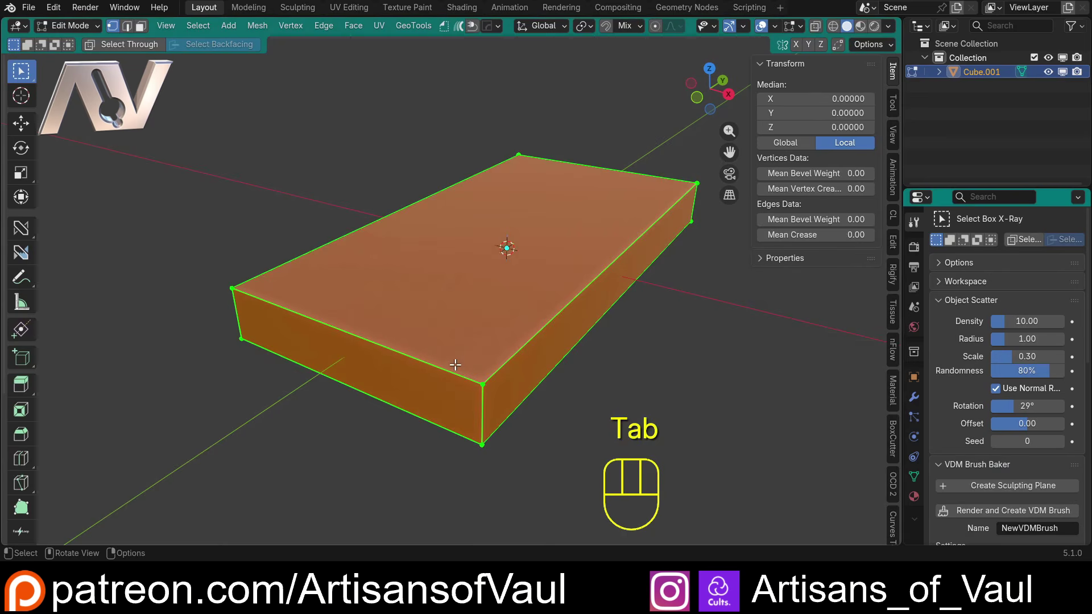
pyautogui.press('2')
pyautogui.click(397, 351)
pyautogui.keyDown('shift'); pyautogui.click(410, 413); pyautogui.keyUp('shift')
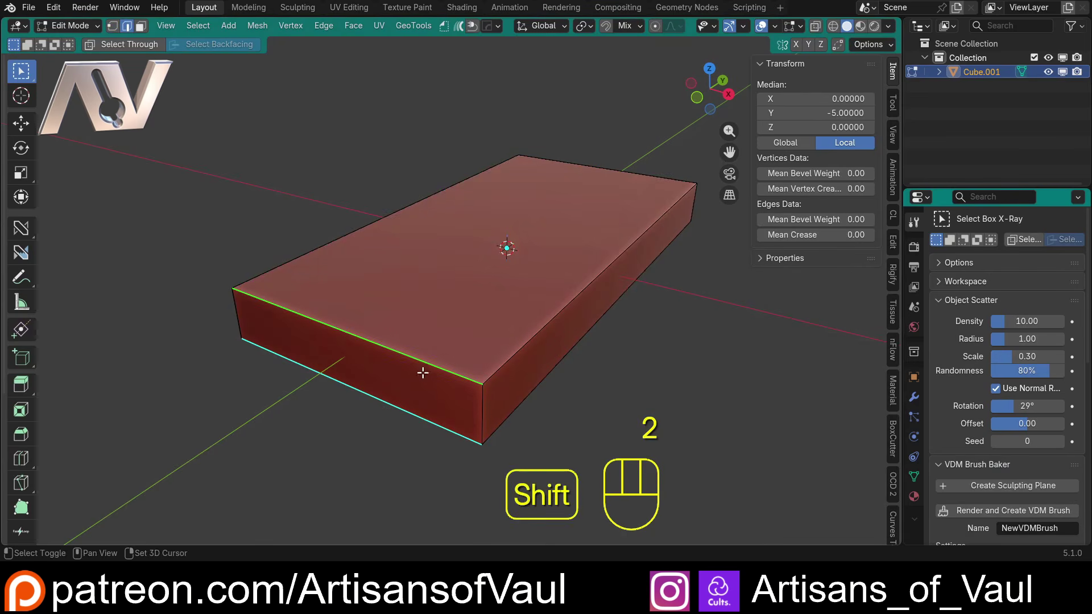
pyautogui.click(506, 422)
pyautogui.click(485, 408)
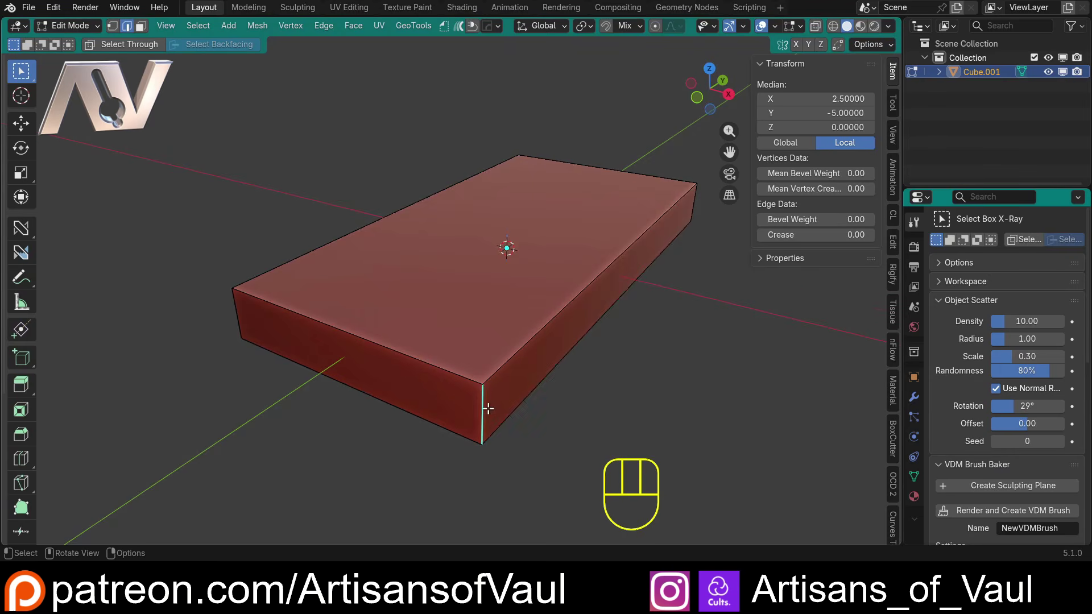
pyautogui.moveTo(485, 408); pyautogui.dragTo(551, 402, button='middle')
pyautogui.press('g')
pyautogui.press('g')
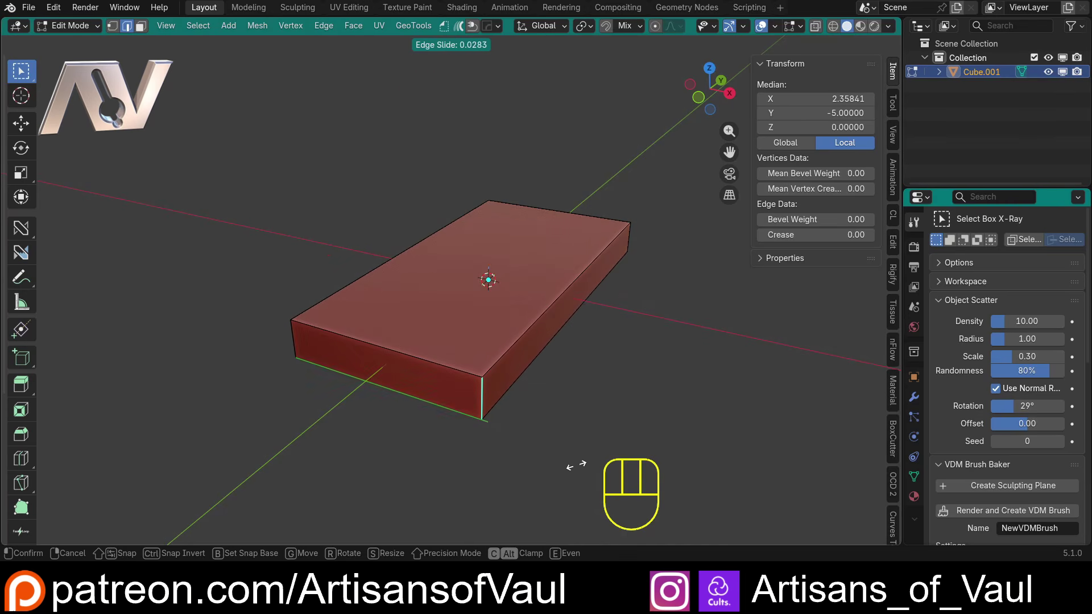
pyautogui.press('Escape')
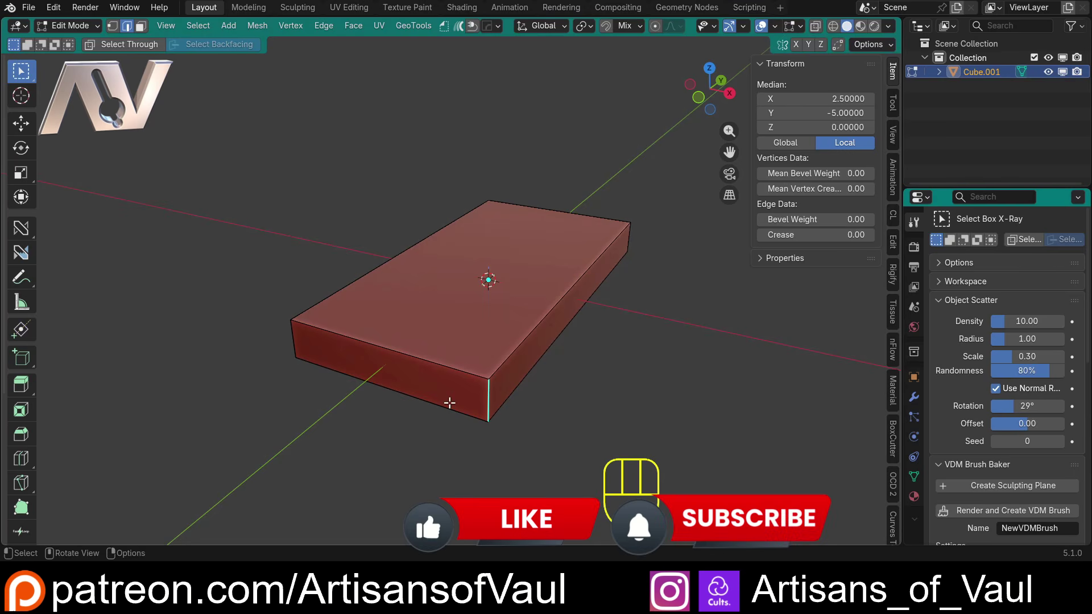
# Try moving the selected corner edge -3 along the global X axis, and undo the move.
pyautogui.scroll(1, 590, 407)
pyautogui.keyDown('shift'); pyautogui.moveTo(592, 407); pyautogui.dragTo(617, 379, button='middle'); pyautogui.keyUp('shift')
pyautogui.press('g')
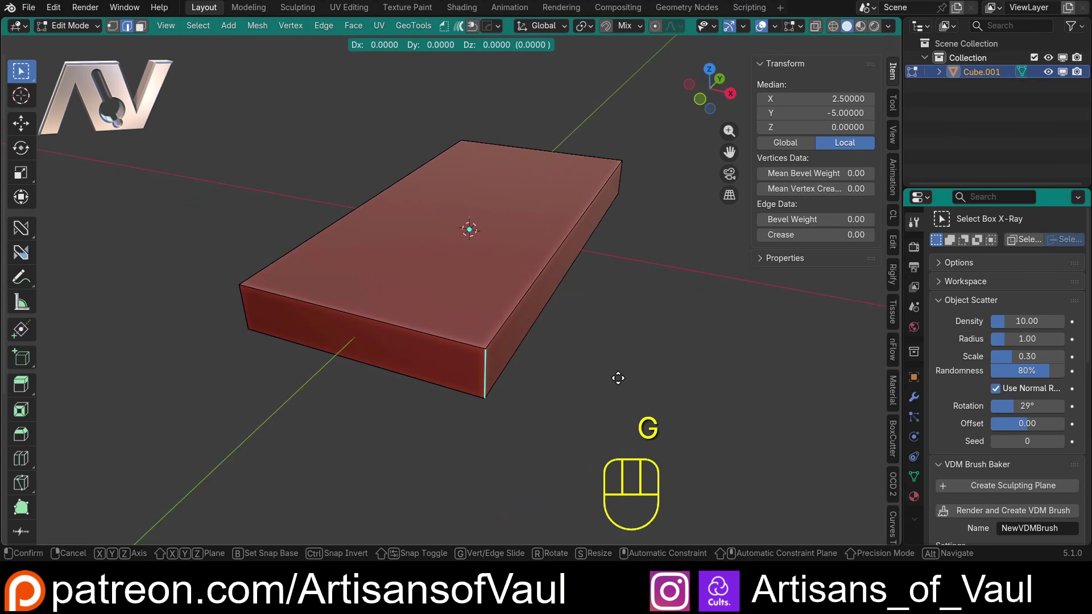
pyautogui.press('x')
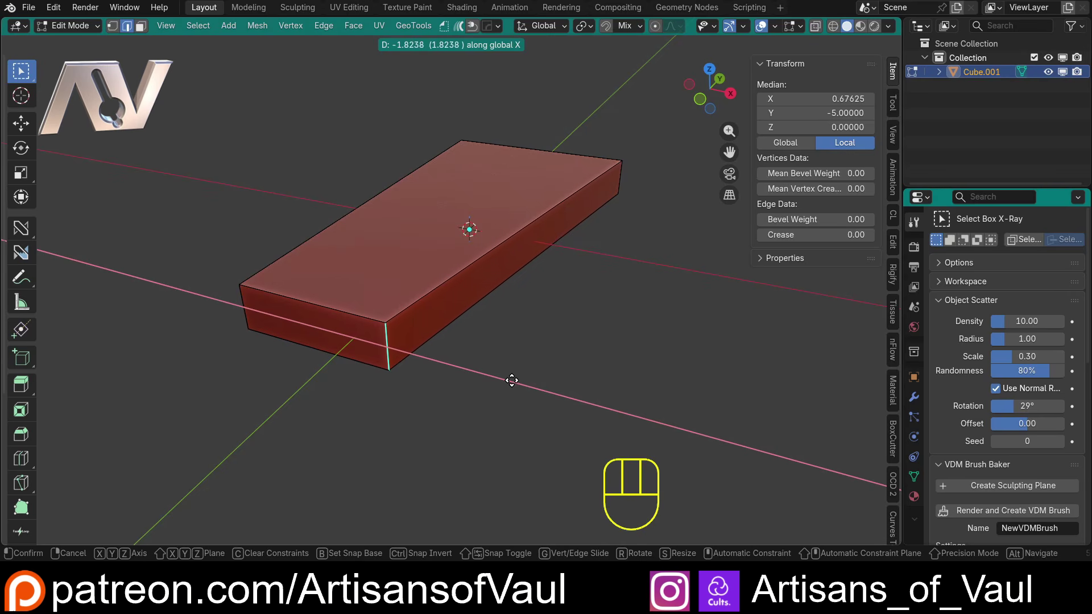
pyautogui.press('shift')
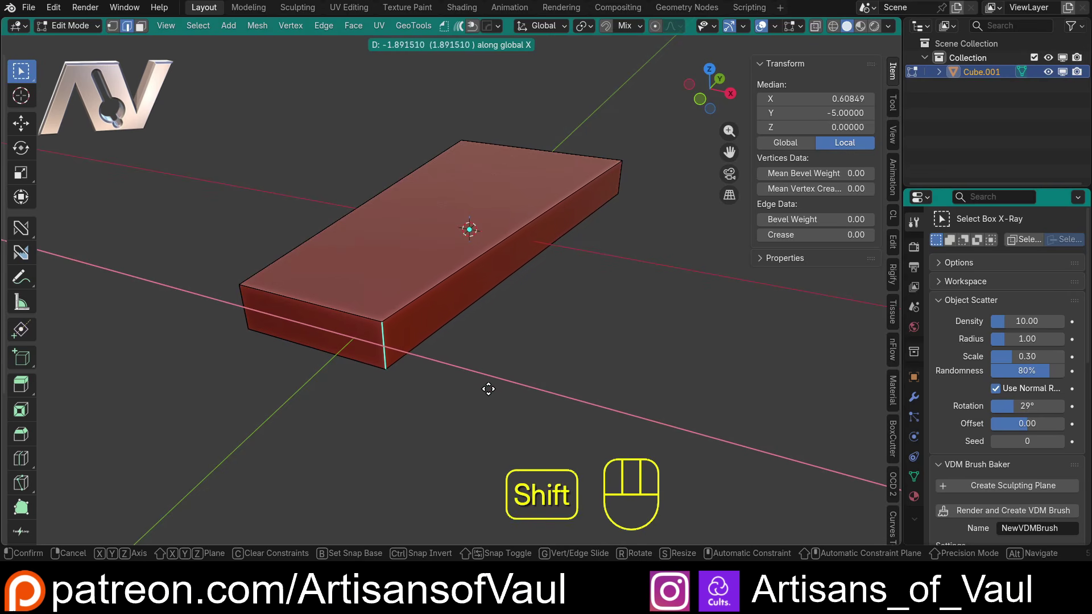
pyautogui.press('shift')
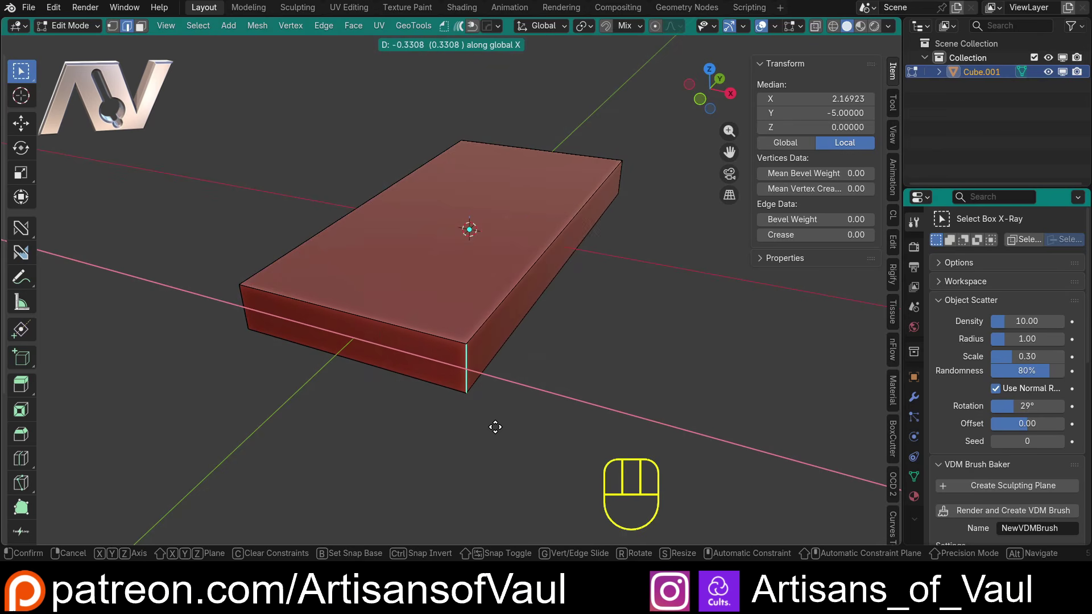
pyautogui.press('KP_3')
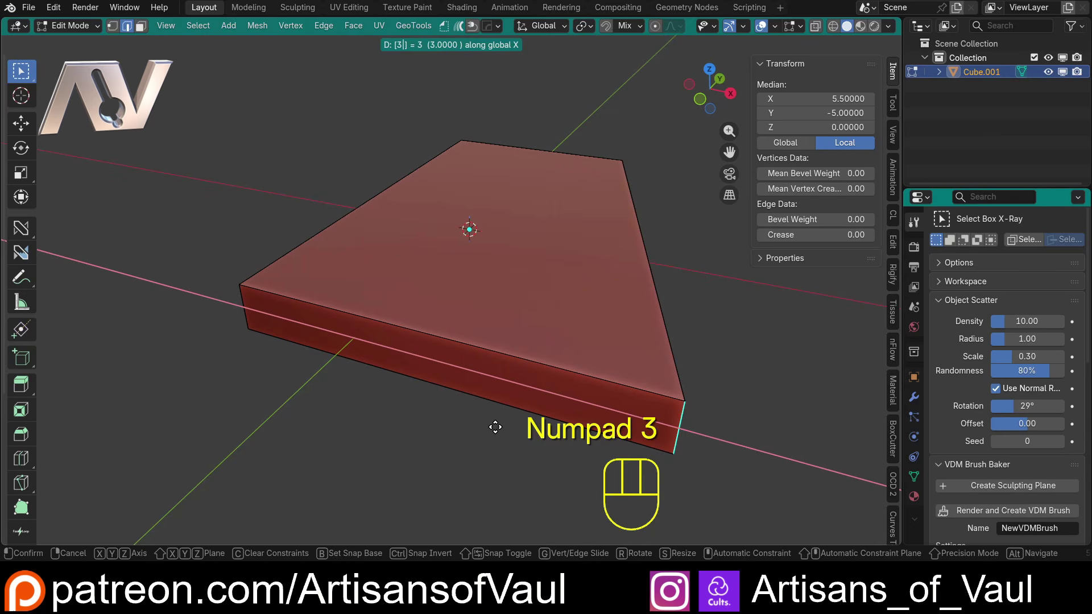
pyautogui.press('KP_Subtract')
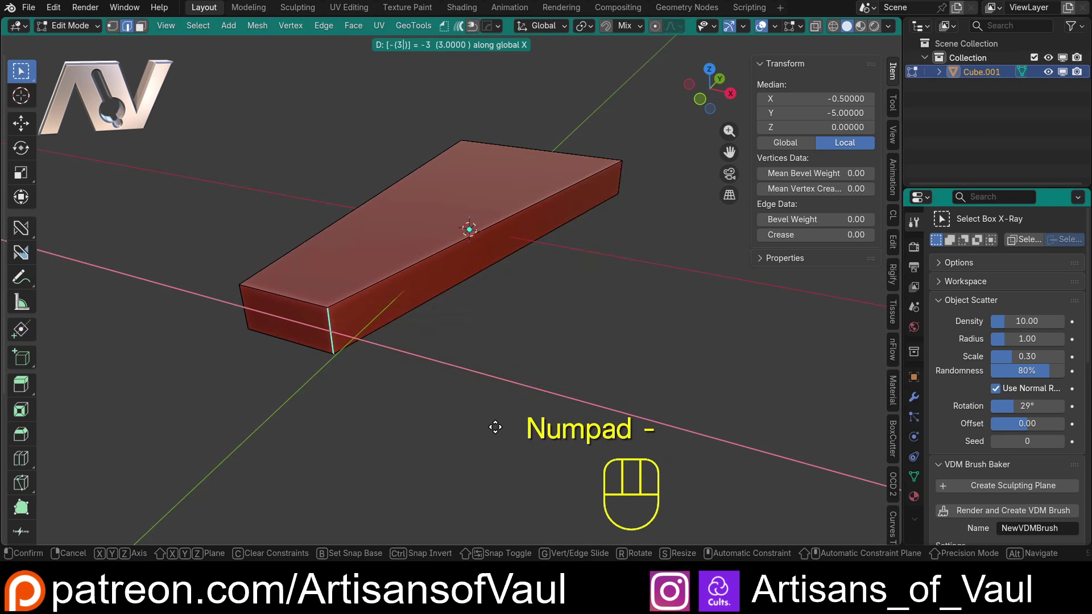
pyautogui.press('KP_Enter')
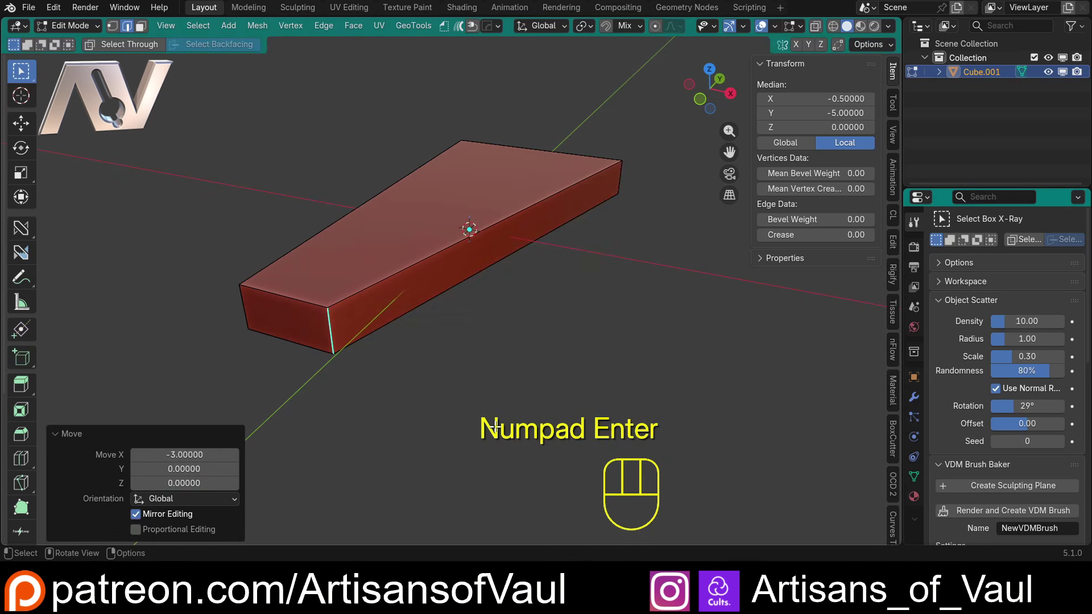
pyautogui.moveTo(361, 423); pyautogui.dragTo(664, 337, button='middle')
pyautogui.hotkey('ctrl', 'z')
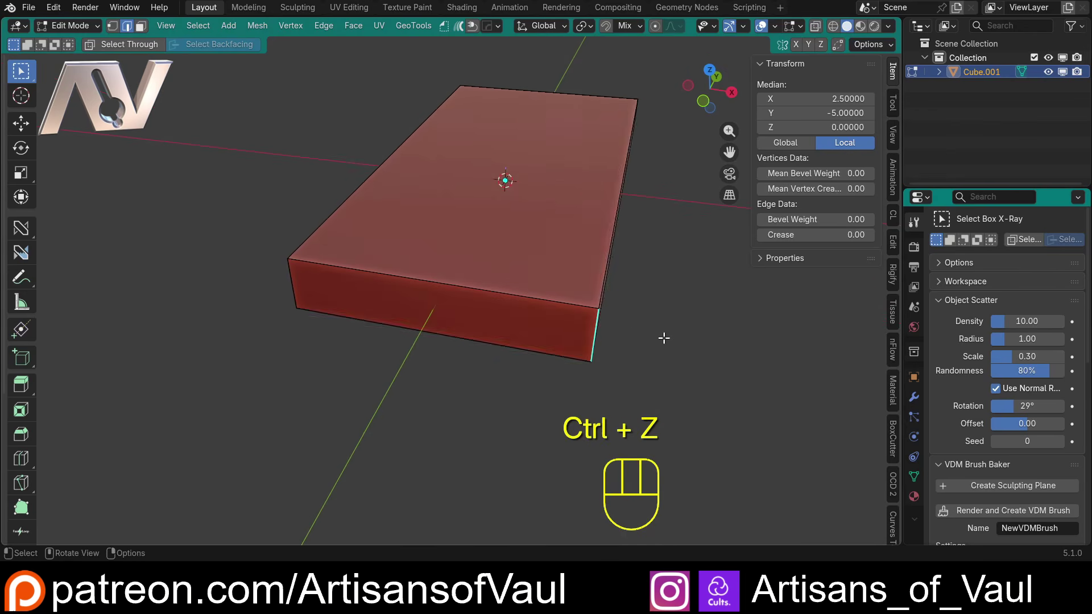
# Try sliding the corner edge fully onto the opposite corner and moving it 2 back along global X, and undo both changes.
pyautogui.press('g')
pyautogui.press('g')
pyautogui.click(347, 338)
pyautogui.press('g')
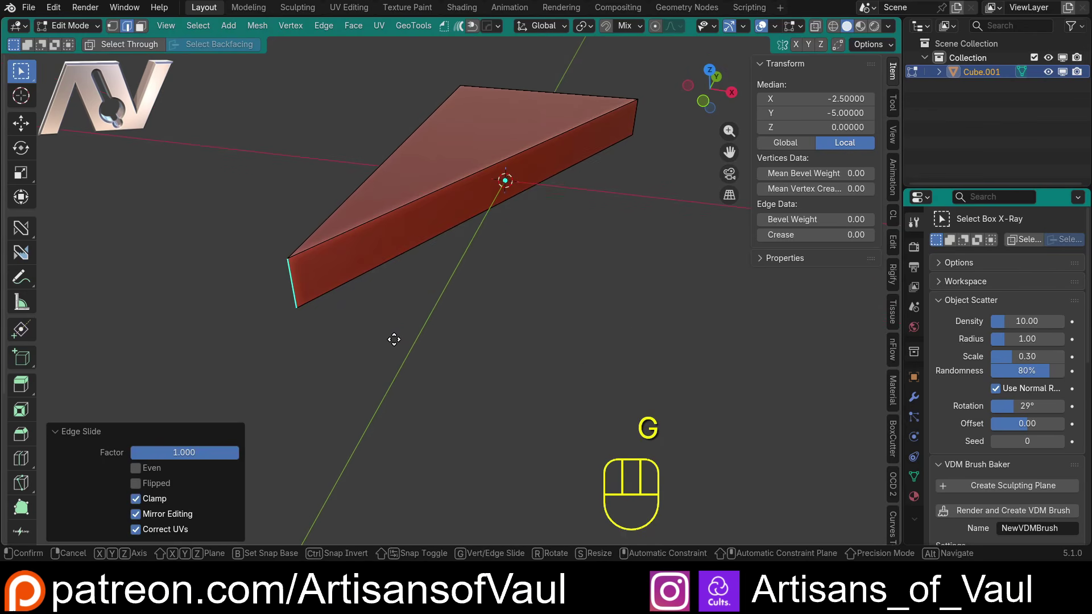
pyautogui.press('x')
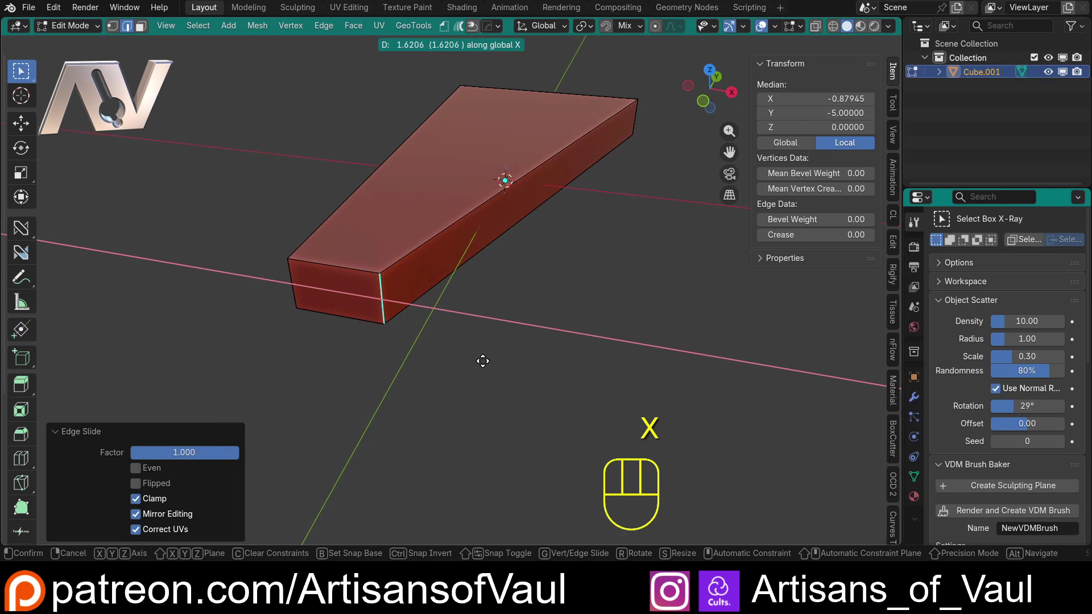
pyautogui.press('KP_2')
pyautogui.press('Return')
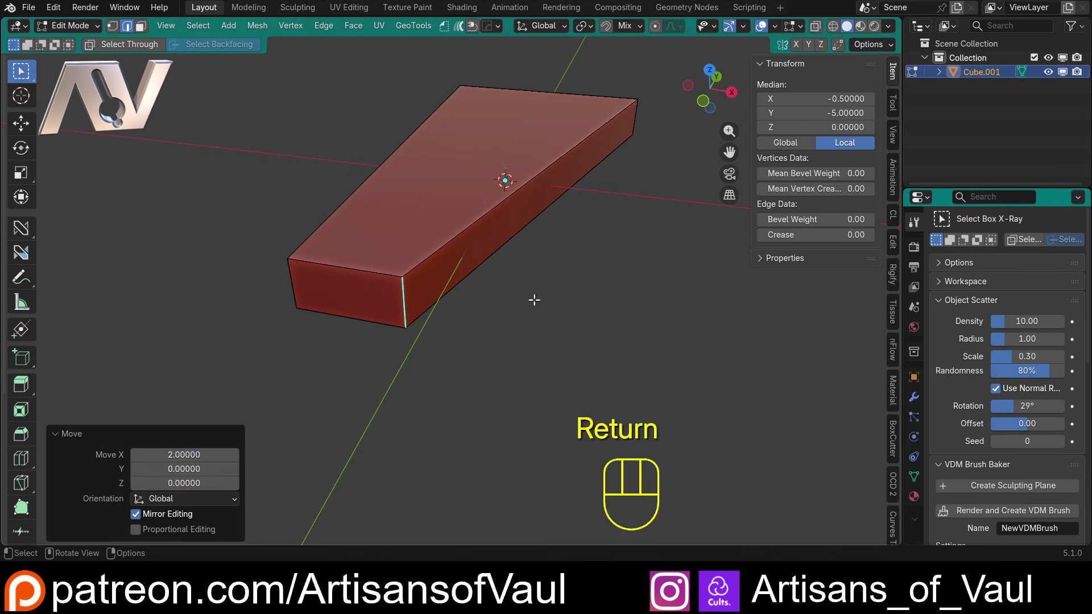
pyautogui.hotkey('ctrl', 'z')
pyautogui.hotkey('ctrl', 'z')
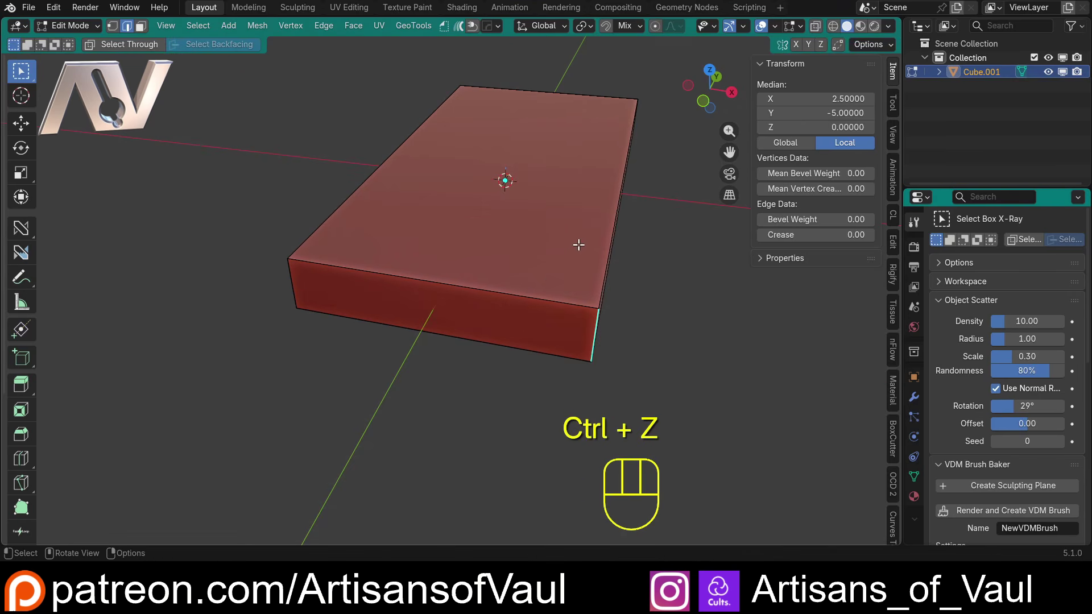
# Leave mesh editing, search the add-on extensions for "set ve", and save and close the preferences.
pyautogui.moveTo(578, 244); pyautogui.dragTo(436, 278, button='middle')
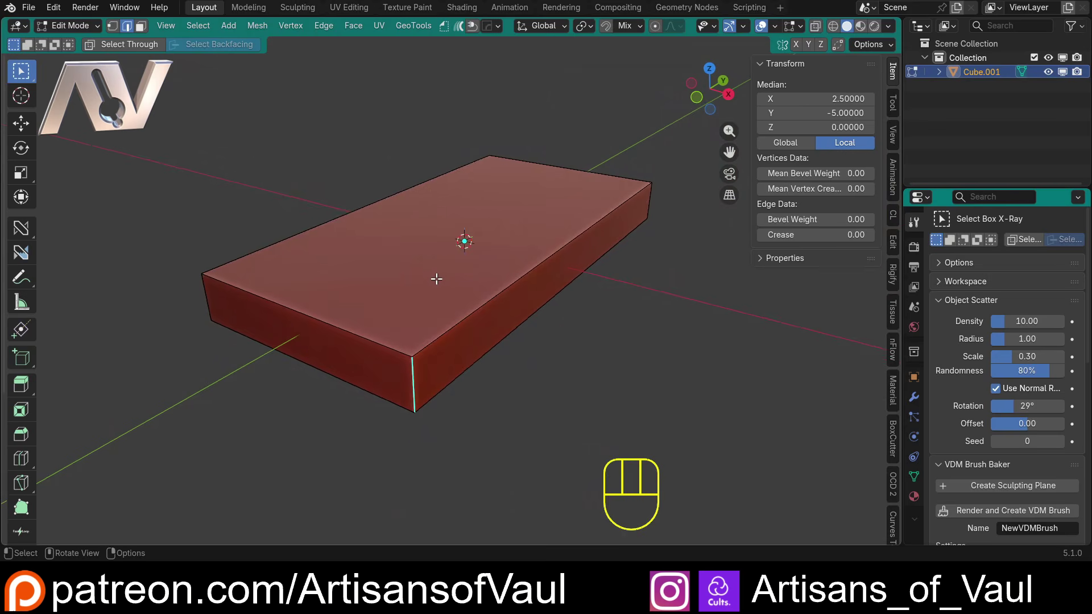
pyautogui.press('Tab')
pyautogui.click(53, 7)
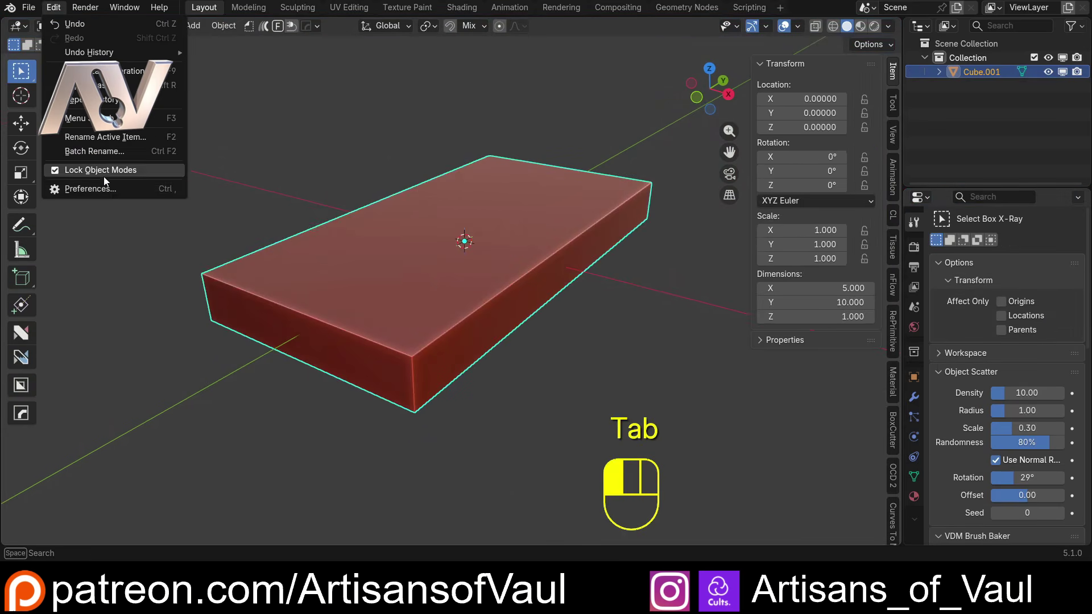
pyautogui.click(110, 189)
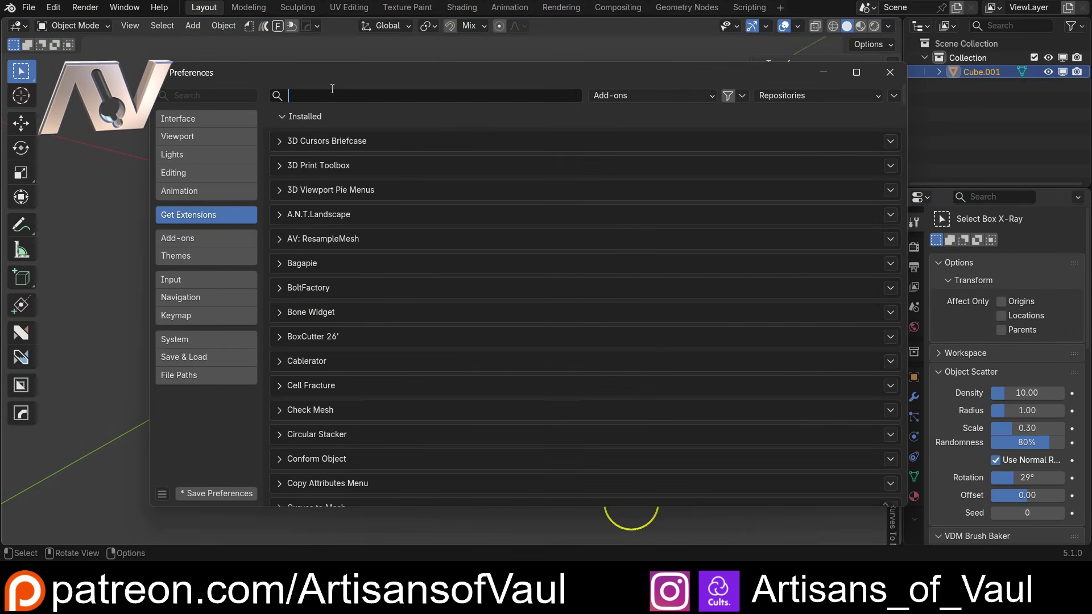
pyautogui.write('set ve')
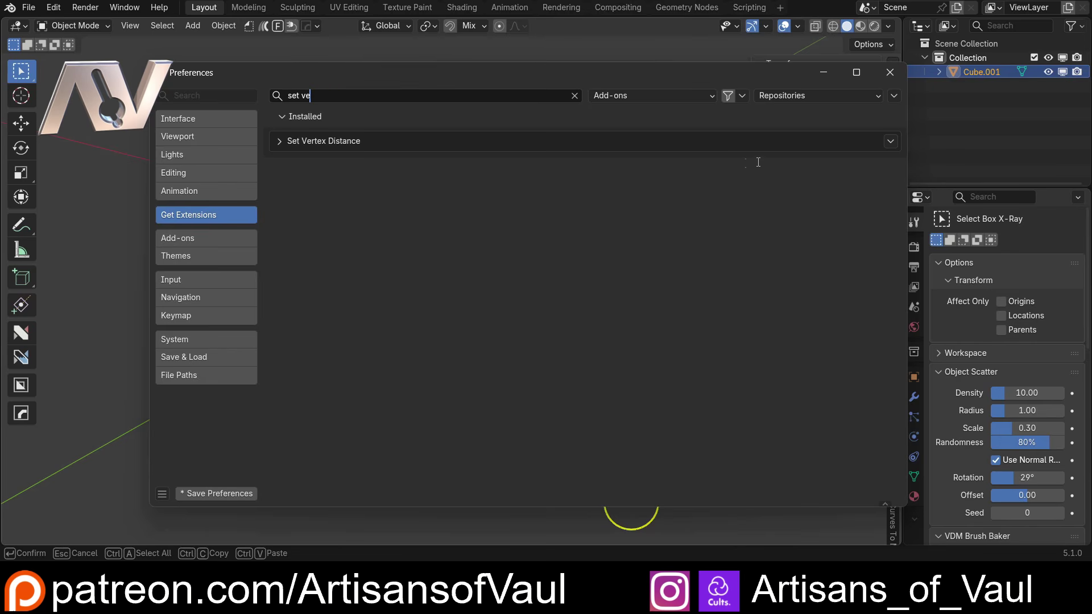
pyautogui.press('Return')
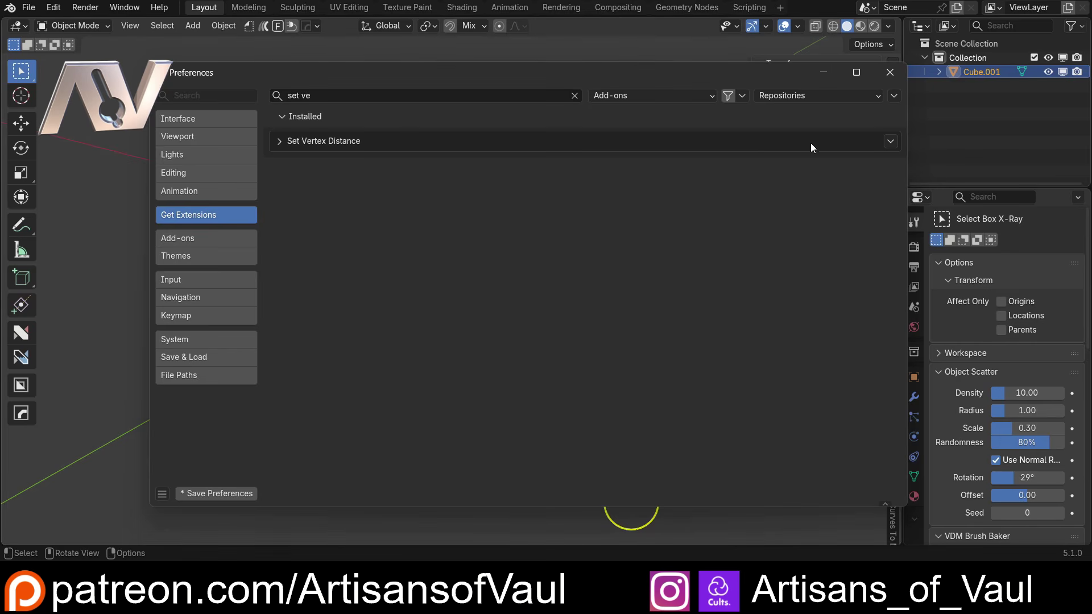
pyautogui.click(236, 500)
pyautogui.click(891, 72)
# Return to mesh editing and bring up the Set Vertex Distance tool, collapsing the Vertex Overlap and Distribute sections.
pyautogui.press('Tab')
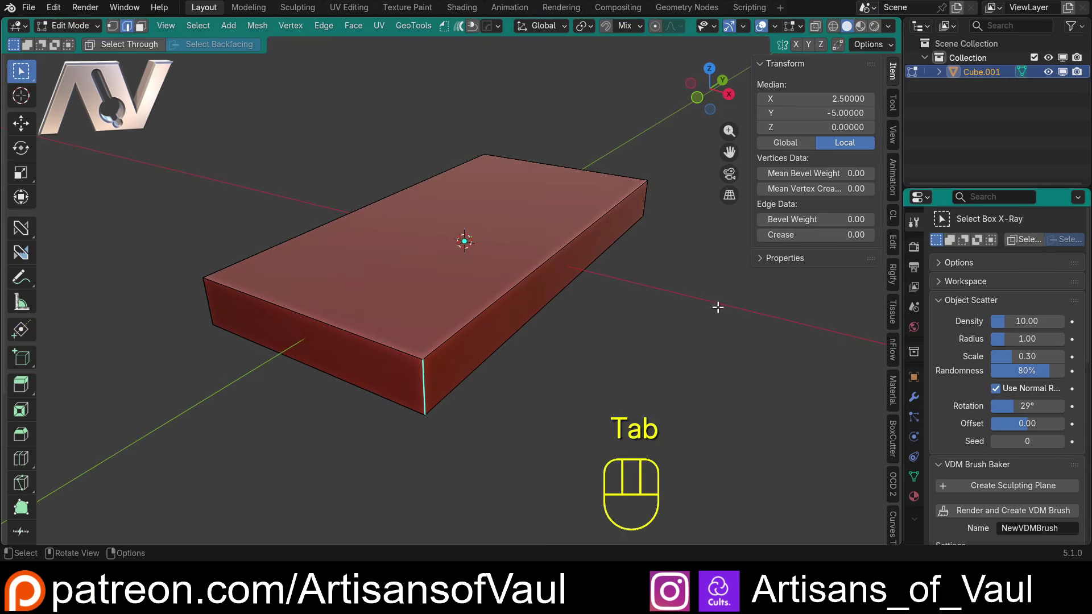
pyautogui.click(894, 238)
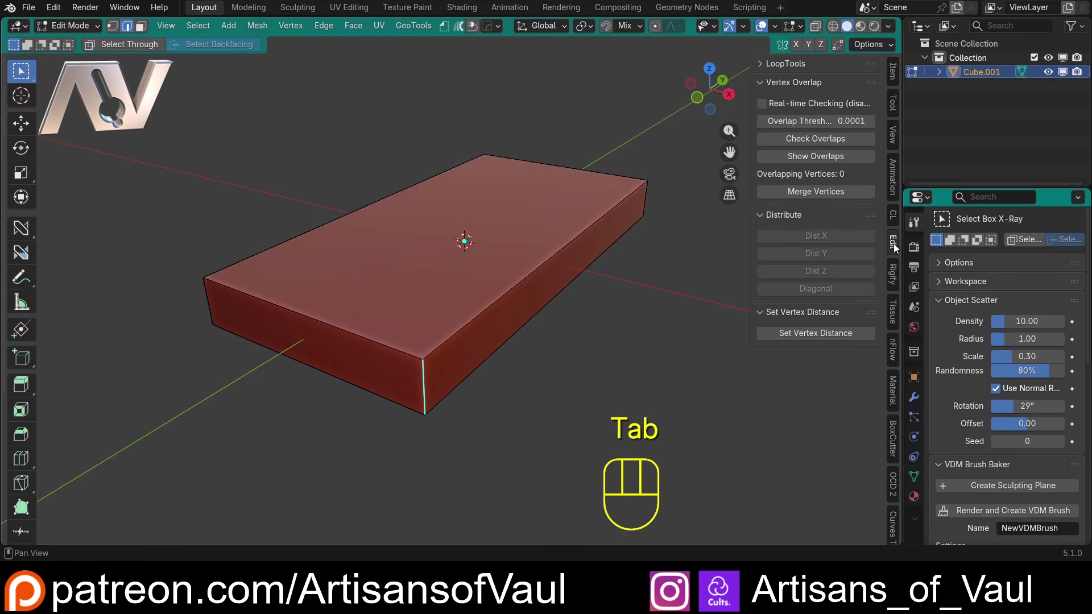
pyautogui.click(762, 84)
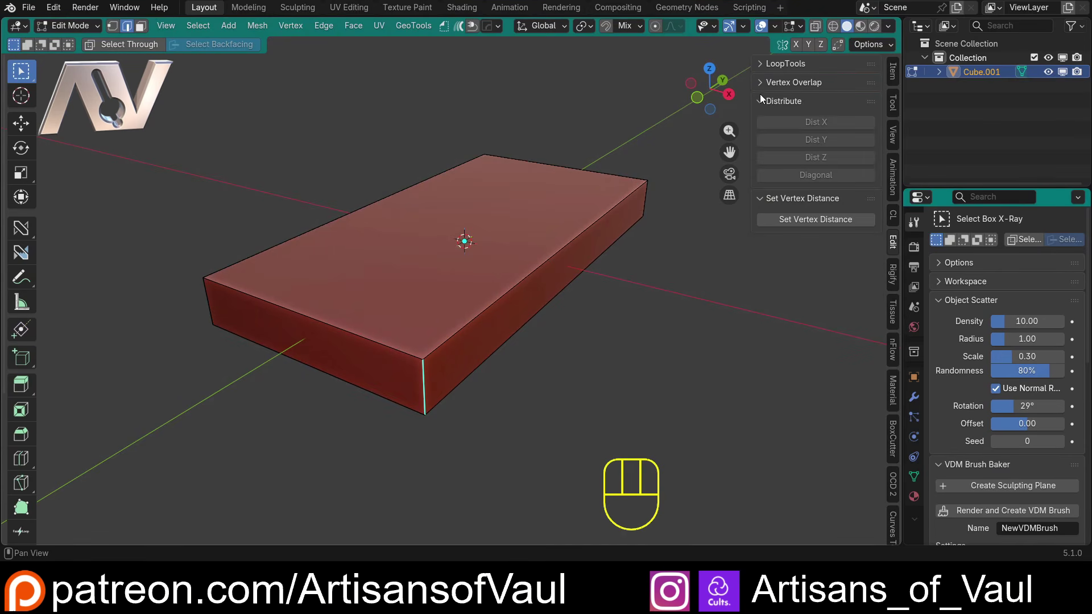
pyautogui.click(760, 98)
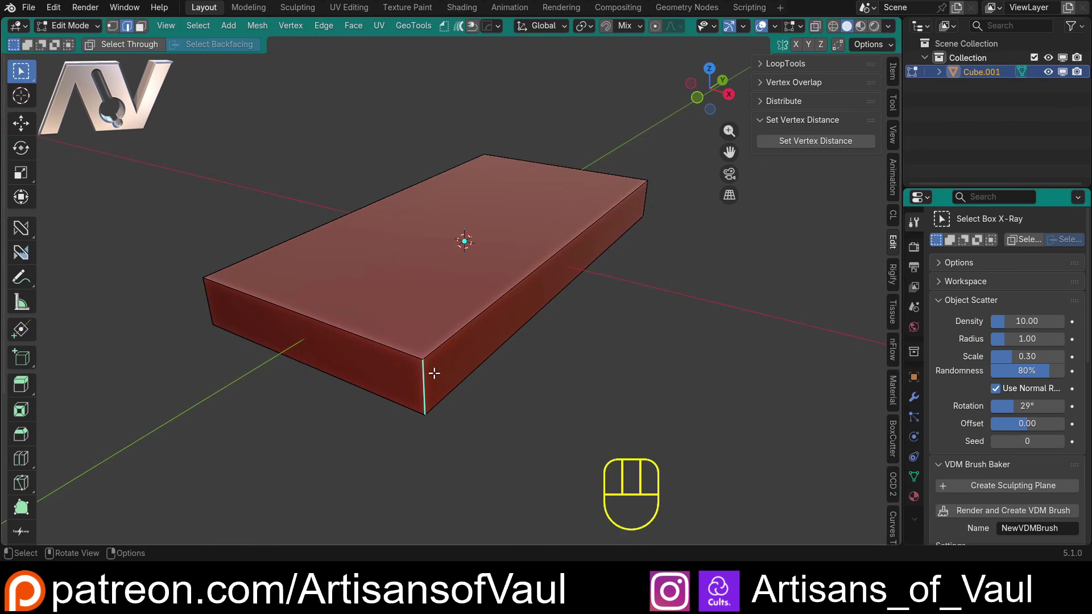
pyautogui.moveTo(571, 393); pyautogui.dragTo(544, 356, button='middle')
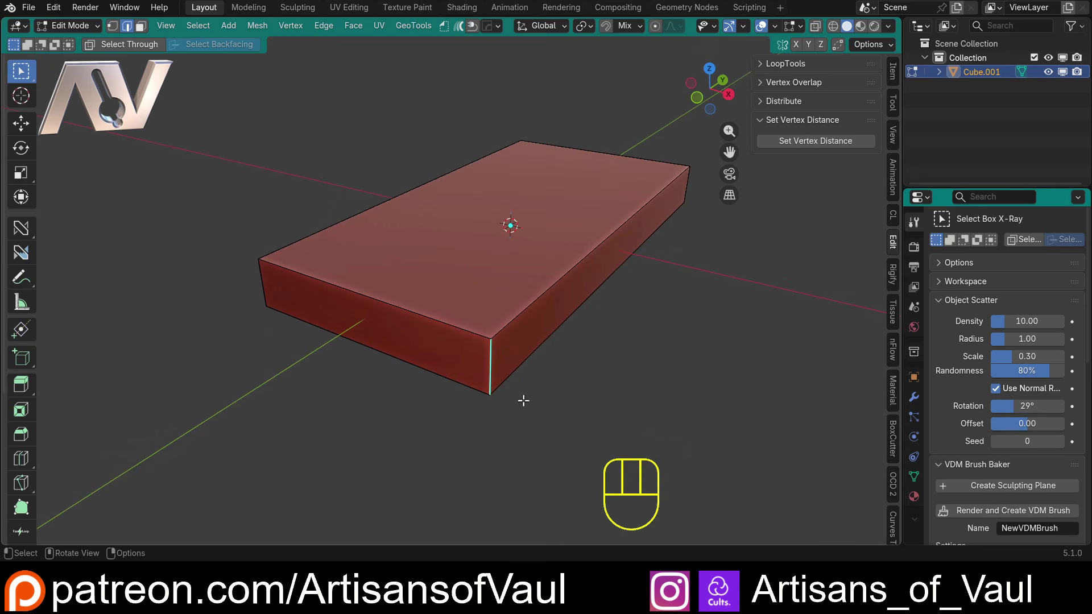
pyautogui.keyDown('shift'); pyautogui.moveTo(577, 289); pyautogui.dragTo(558, 324, button='middle'); pyautogui.keyUp('shift')
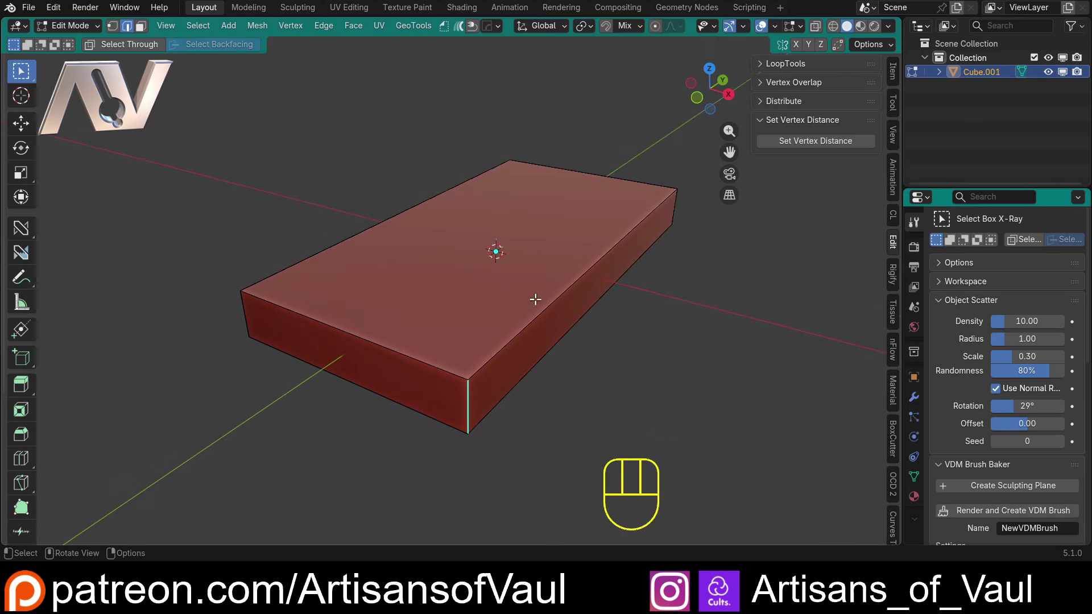
# Delete the vertices of the slab's top face.
pyautogui.click(398, 395)
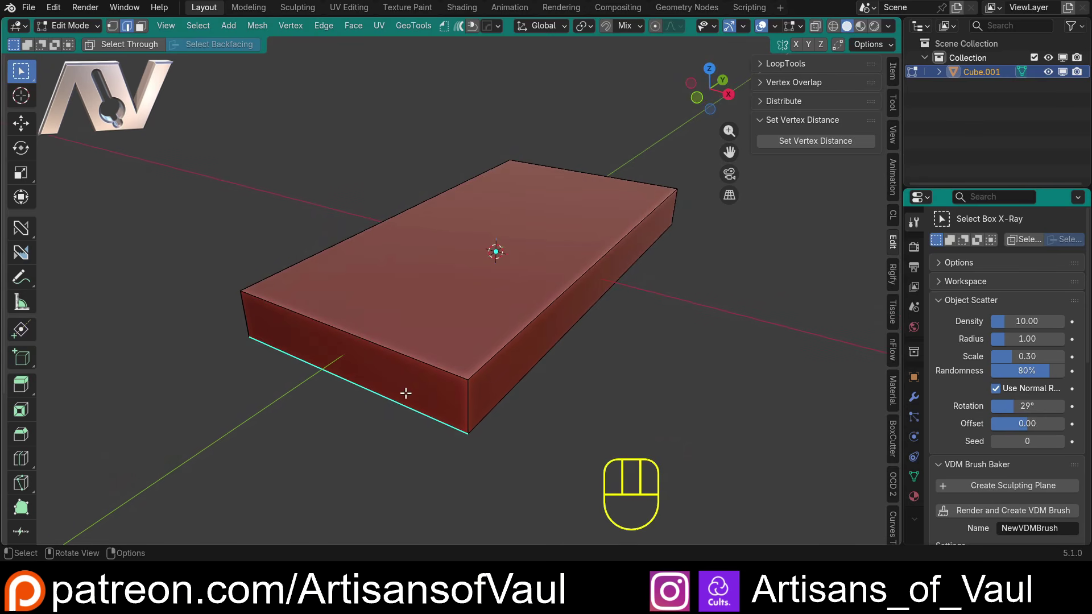
pyautogui.click(539, 249)
pyautogui.press('3')
pyautogui.click(492, 264)
pyautogui.press('x')
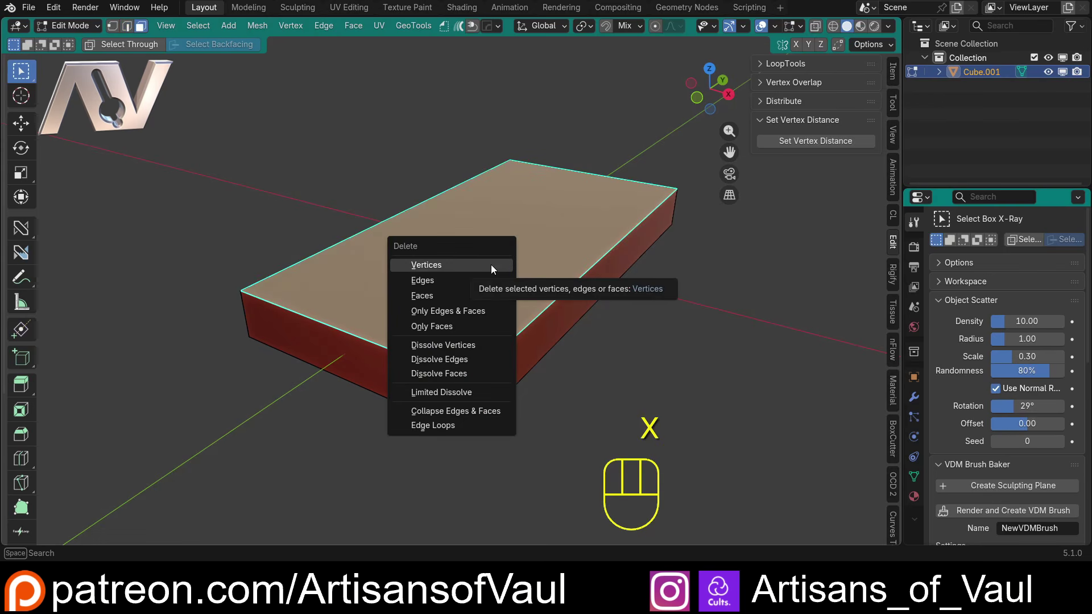
pyautogui.click(491, 264)
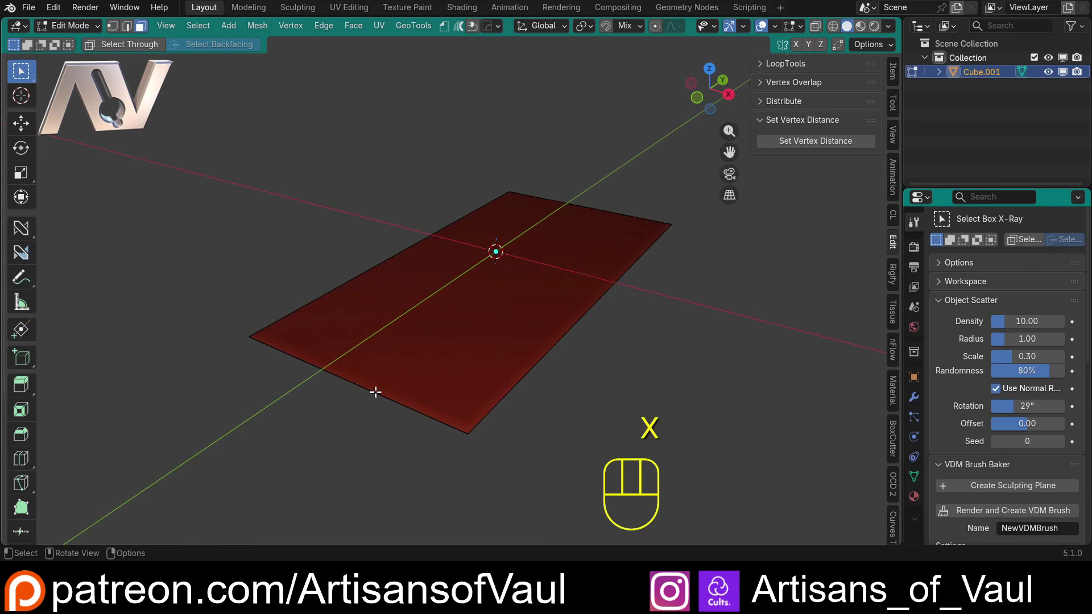
# Switch to vertex selection and select both ends of the plane's short edge at the -Y end, picking the +X corner last.
pyautogui.press('1')
pyautogui.moveTo(371, 397); pyautogui.dragTo(517, 348, button='middle')
pyautogui.keyDown('shift'); pyautogui.moveTo(455, 329); pyautogui.dragTo(418, 372, button='middle'); pyautogui.keyUp('shift')
pyautogui.scroll(2, 370, 326)
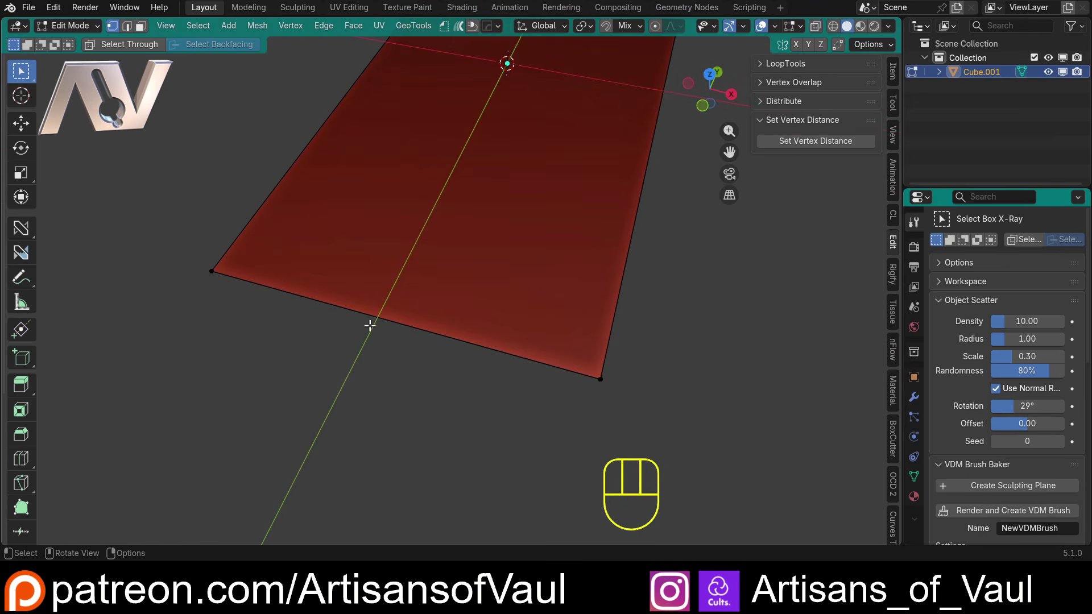
pyautogui.click(202, 269)
pyautogui.moveTo(202, 269); pyautogui.dragTo(312, 376, button='middle')
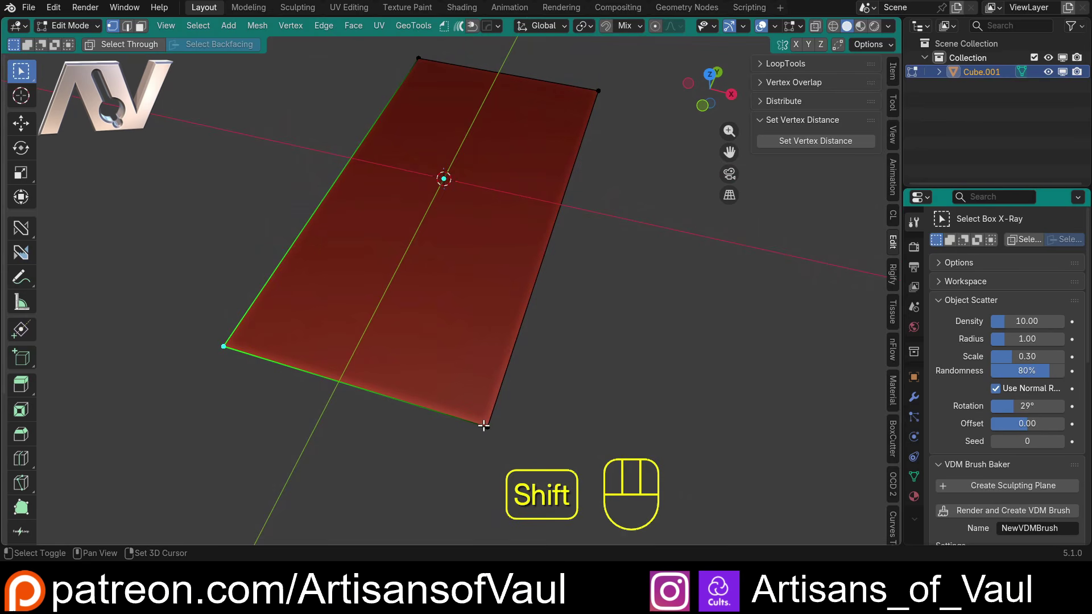
pyautogui.keyDown('shift'); pyautogui.click(488, 427); pyautogui.keyUp('shift')
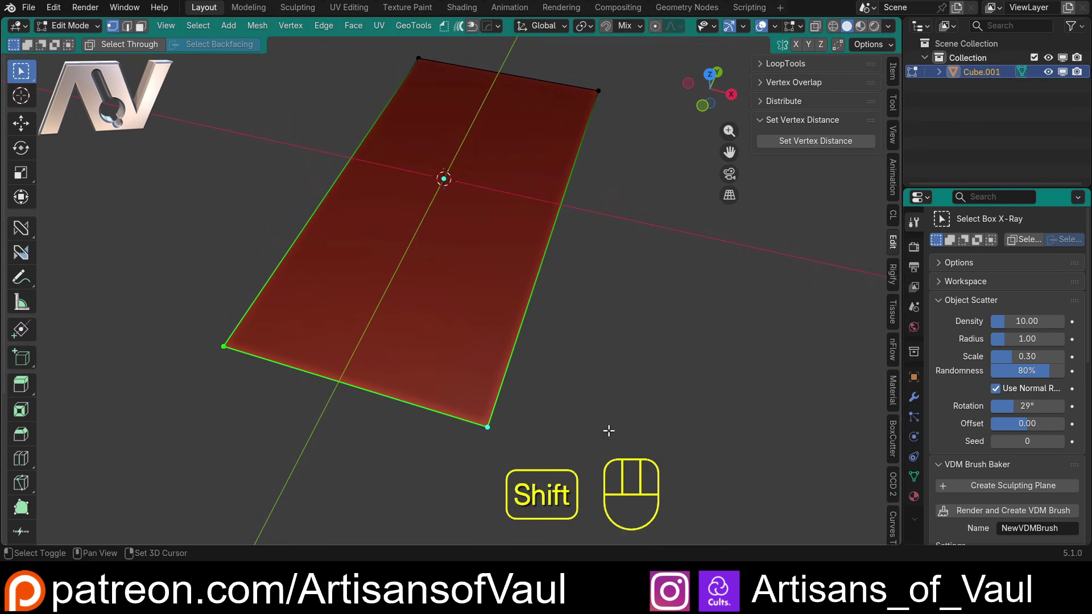
pyautogui.click(806, 142)
pyautogui.moveTo(821, 121); pyautogui.dragTo(632, 295)
pyautogui.click(646, 248)
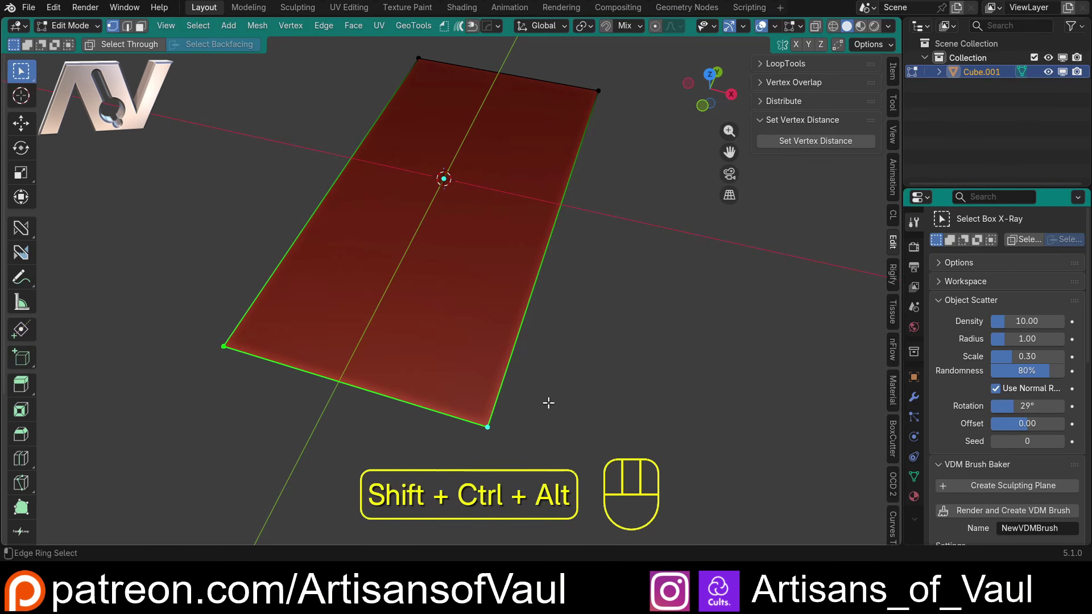
pyautogui.hotkey('ctrl', 'alt', 'shift', 'd')
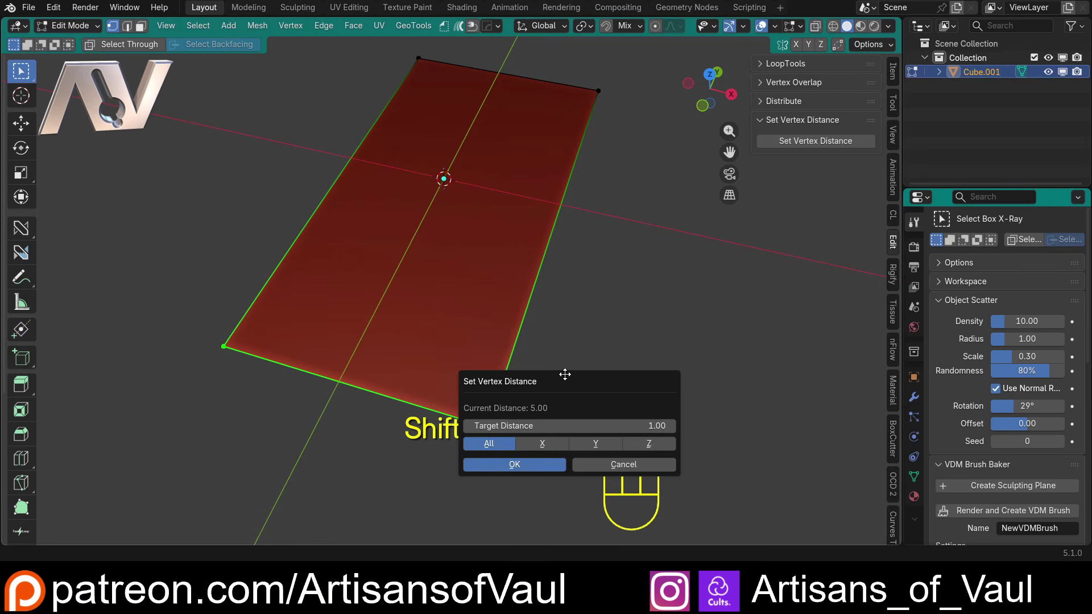
pyautogui.moveTo(564, 376); pyautogui.dragTo(686, 241)
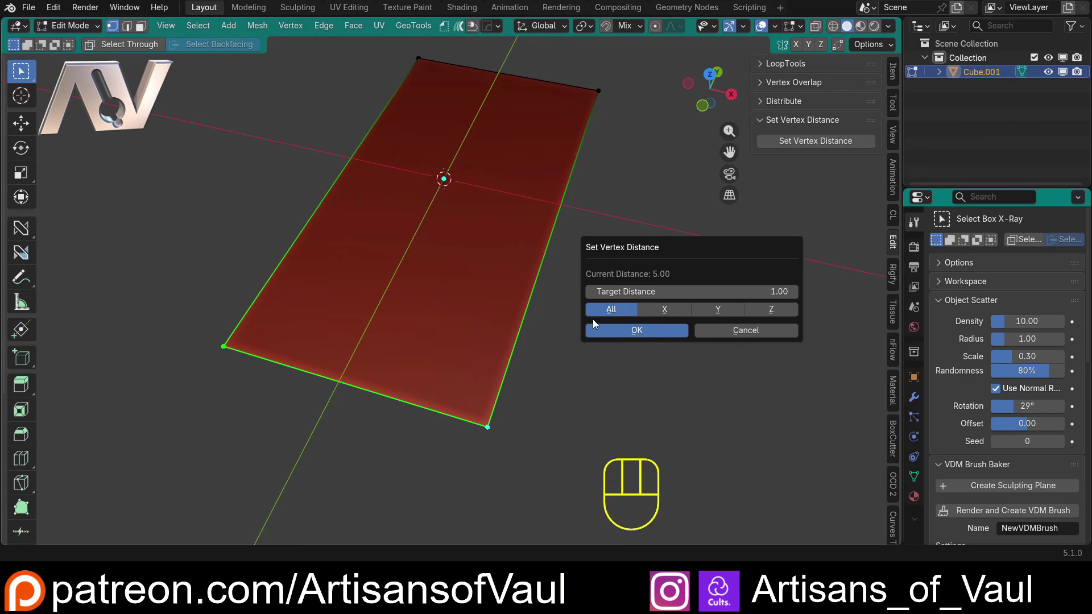
pyautogui.click(669, 313)
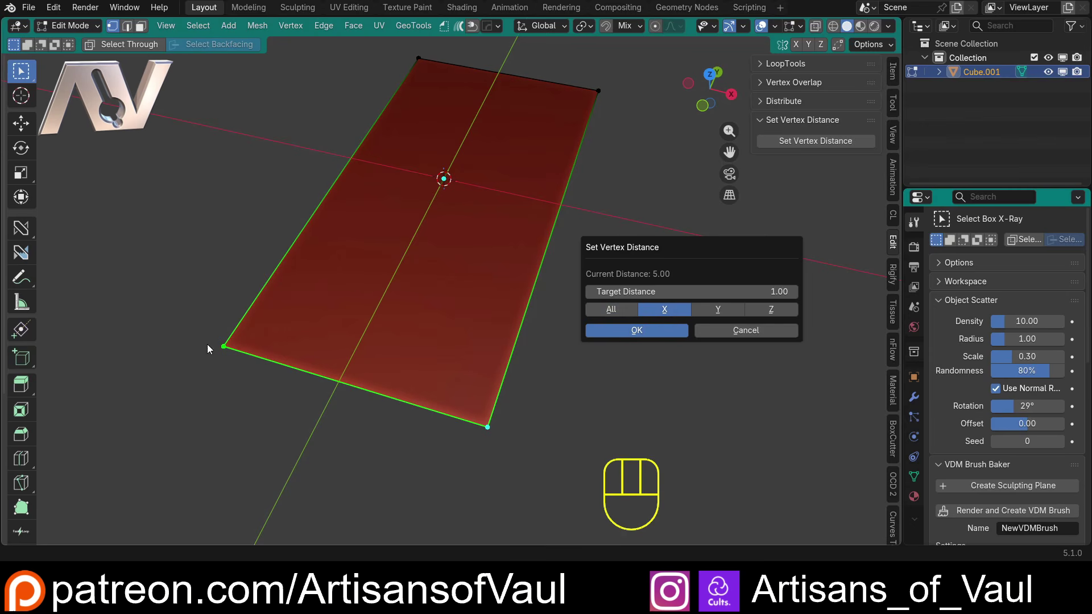
pyautogui.press('Escape')
# Bring up Set Vertex Distance and compare the distance between the selected vertices along the Y, Z and X axes.
pyautogui.moveTo(236, 365); pyautogui.dragTo(257, 353, button='middle')
pyautogui.hotkey('ctrl', 'shift', 'alt', 'd')
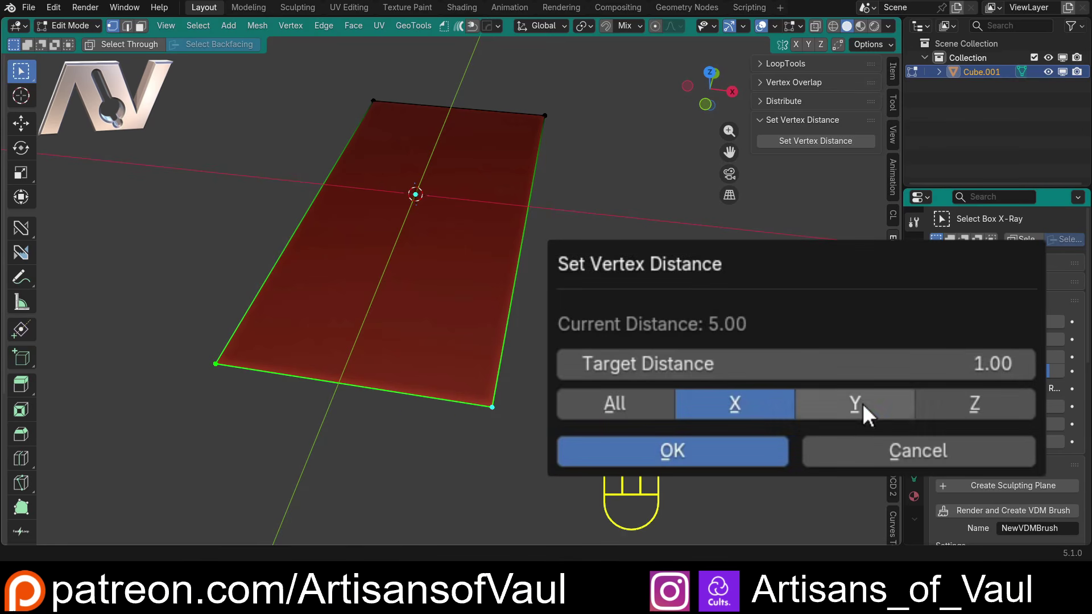
pyautogui.click(866, 407)
pyautogui.click(1010, 403)
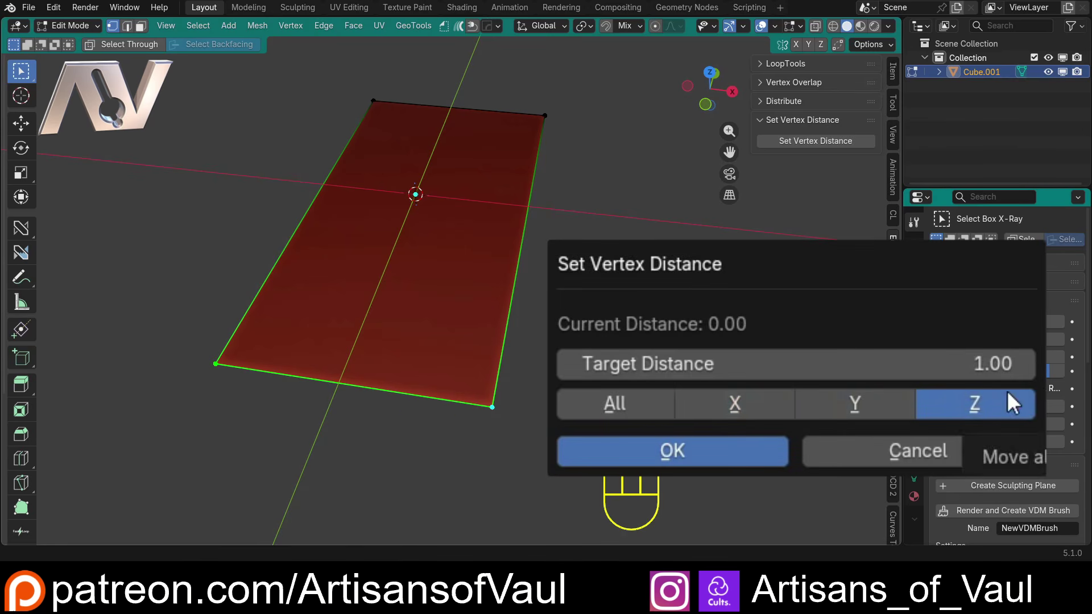
pyautogui.click(860, 408)
pyautogui.click(752, 402)
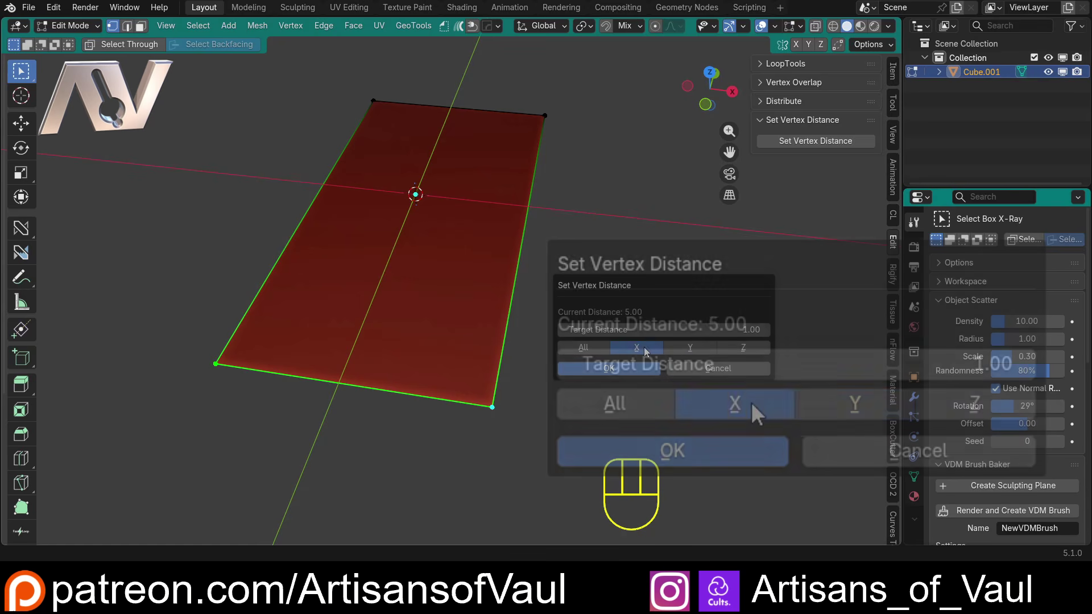
# Try a target distance of 2 along the X axis between the two selected vertices, and undo it.
pyautogui.click(712, 326)
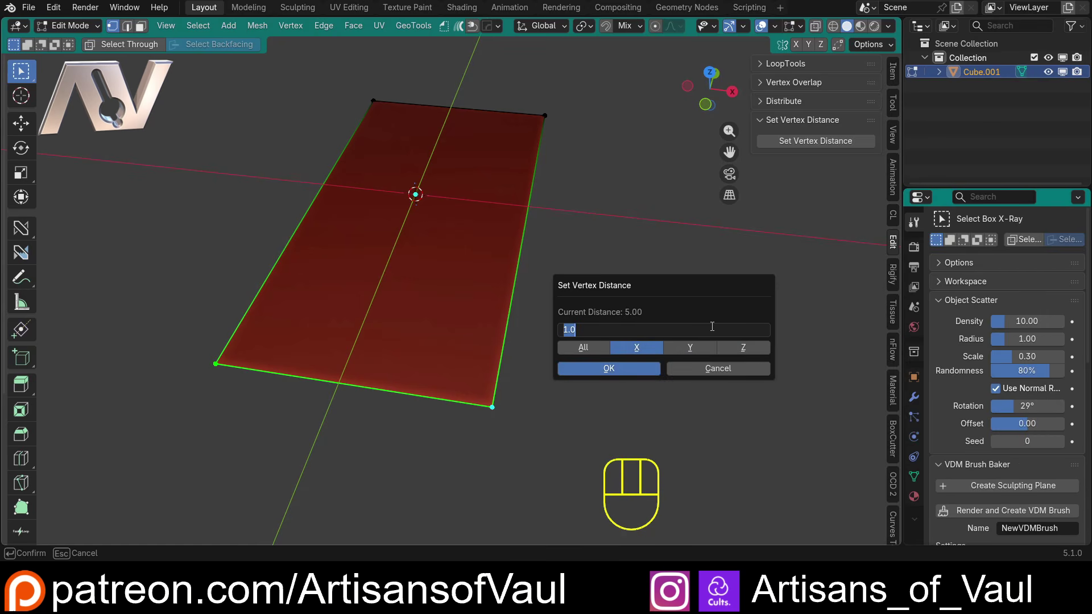
pyautogui.write('2')
pyautogui.press('Return')
pyautogui.click(644, 368)
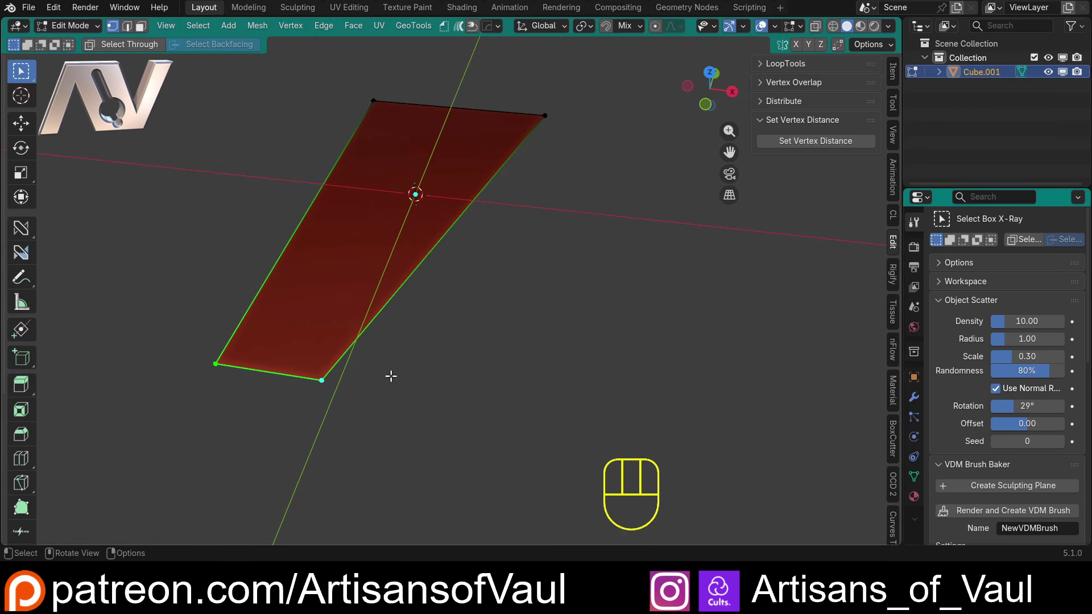
pyautogui.moveTo(413, 353); pyautogui.dragTo(413, 390, button='middle')
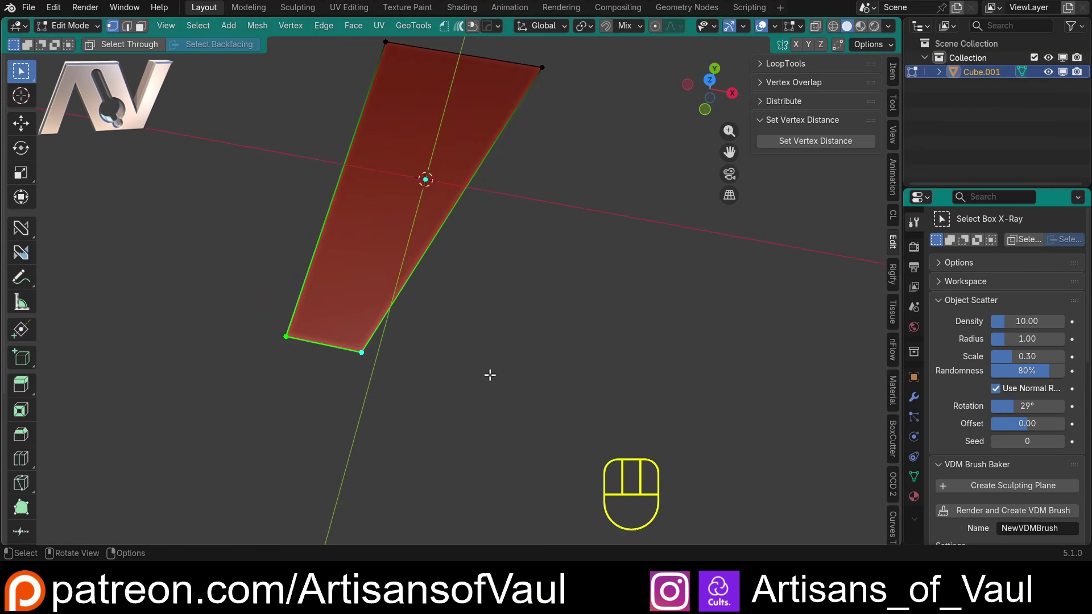
pyautogui.hotkey('ctrl', 'z')
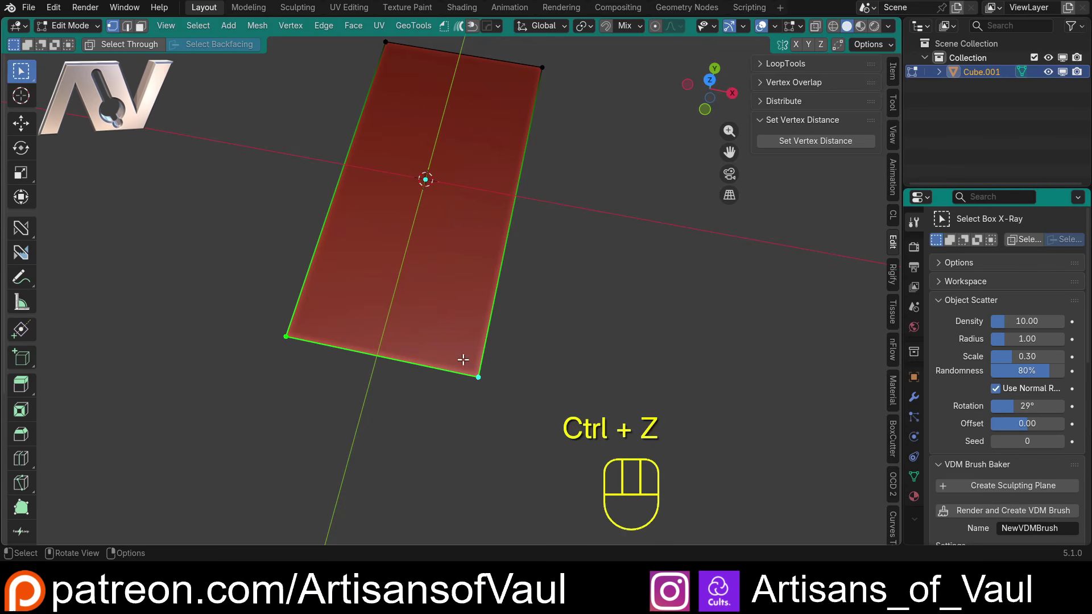
# Try sliding the plane's corner vertex at the -Y, +X end along its long edge, and cancel the slide.
pyautogui.moveTo(443, 385); pyautogui.dragTo(326, 383, button='middle')
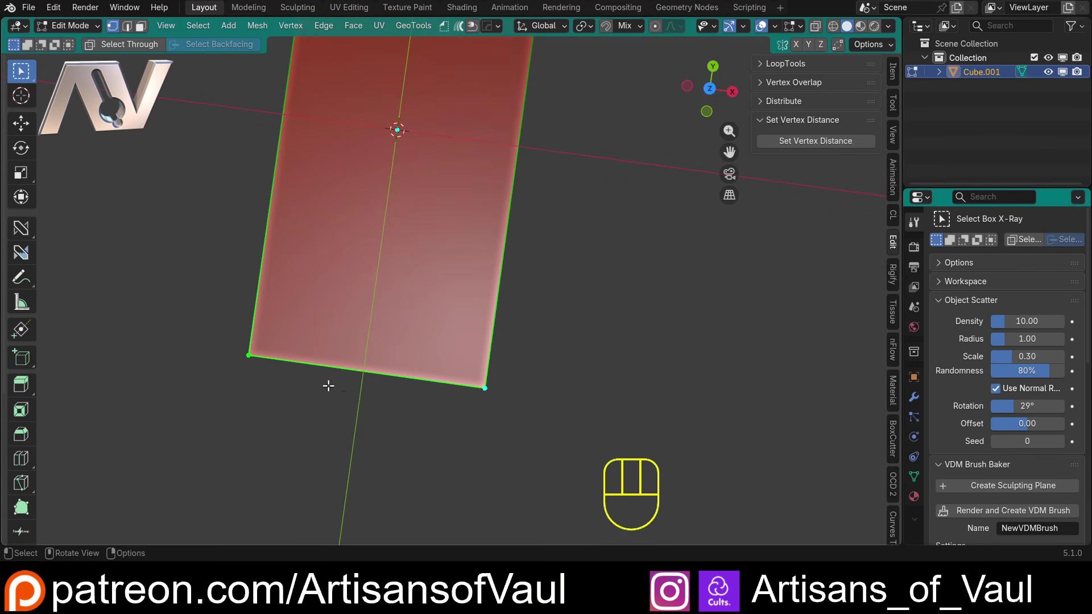
pyautogui.press('Escape')
pyautogui.click(478, 397)
pyautogui.press('g')
pyautogui.press('g')
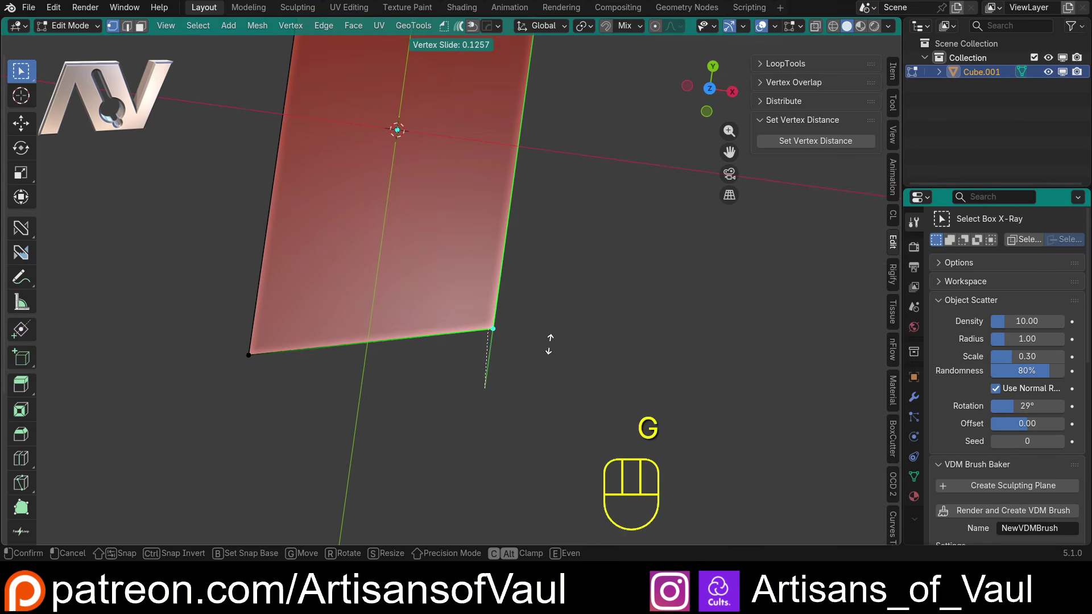
pyautogui.press('Escape')
pyautogui.moveTo(550, 333); pyautogui.dragTo(583, 183, button='middle')
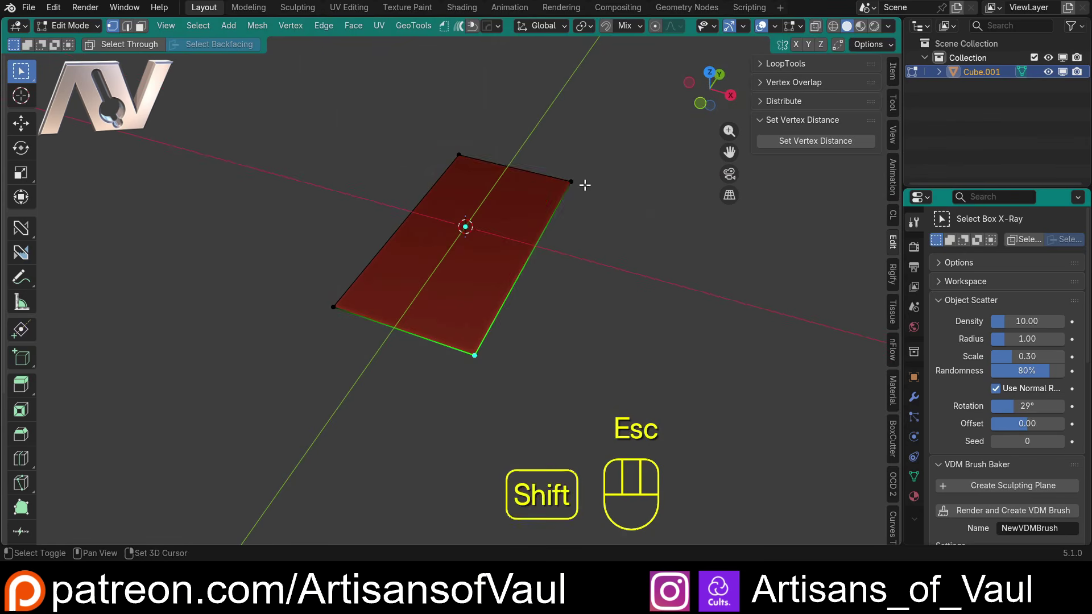
# Reselect the two vertices of the short edge at the -Y end, making the +X corner the active one.
pyautogui.keyDown('shift'); pyautogui.click(571, 182); pyautogui.keyUp('shift')
pyautogui.click(509, 376)
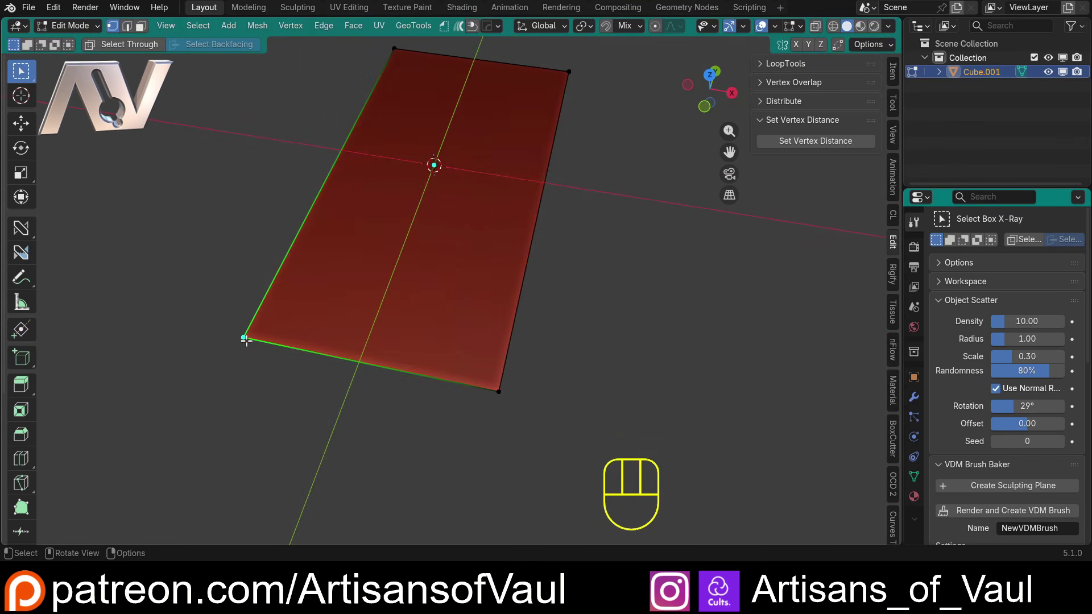
pyautogui.keyDown('shift'); pyautogui.click(504, 397); pyautogui.keyUp('shift')
pyautogui.moveTo(497, 417); pyautogui.dragTo(519, 305, button='middle')
pyautogui.keyDown('shift'); pyautogui.moveTo(552, 341); pyautogui.dragTo(512, 336, button='middle'); pyautogui.keyUp('shift')
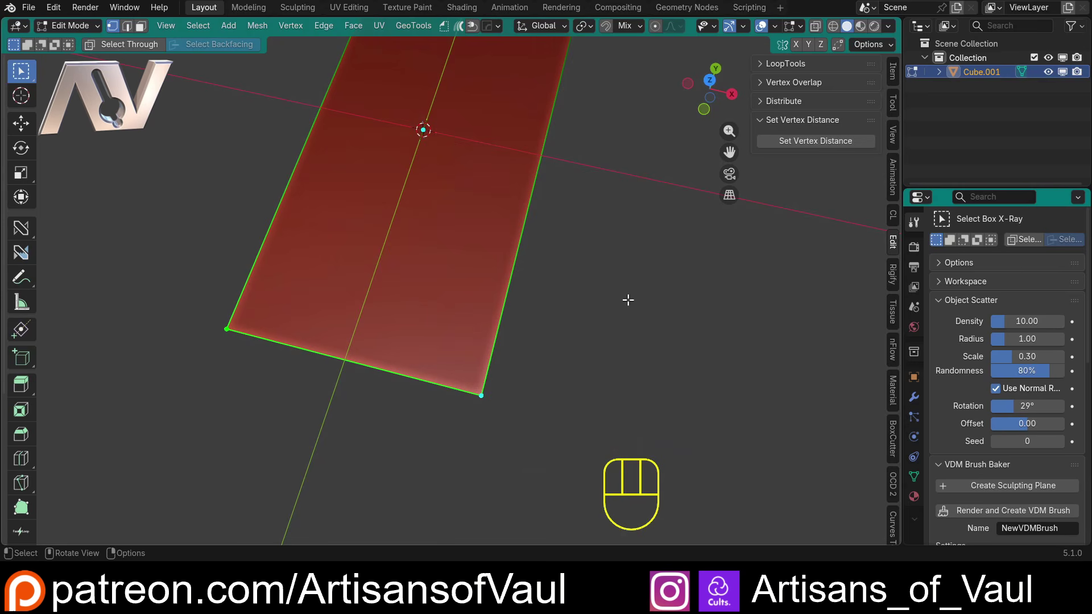
# Use Set Vertex Distance to place the active corner at a target distance of 3 along the Y axis.
pyautogui.hotkey('ctrl', 'shift', 'alt', 'd')
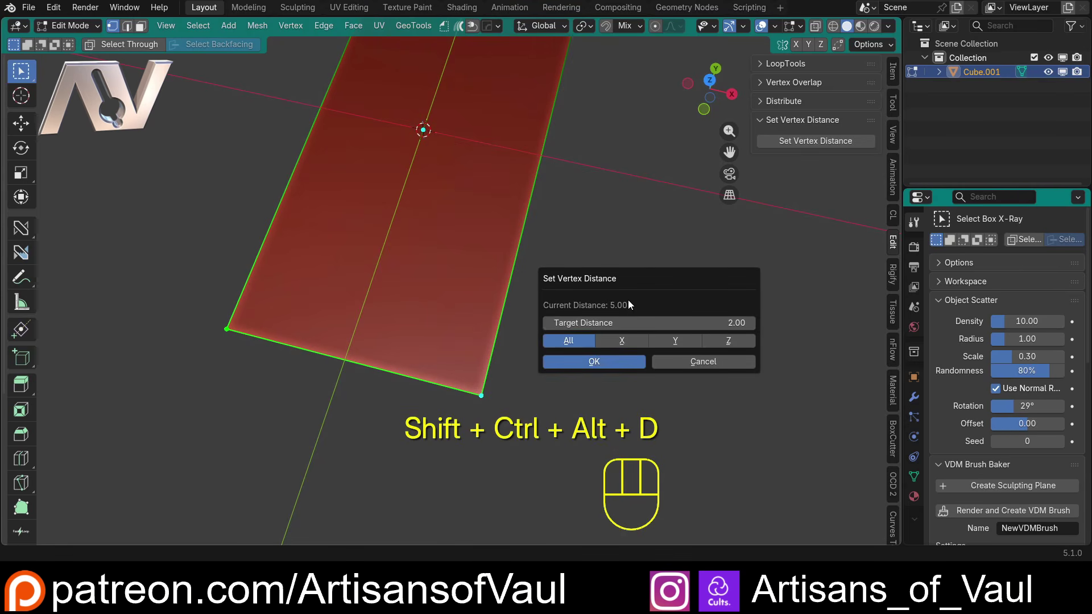
pyautogui.click(670, 338)
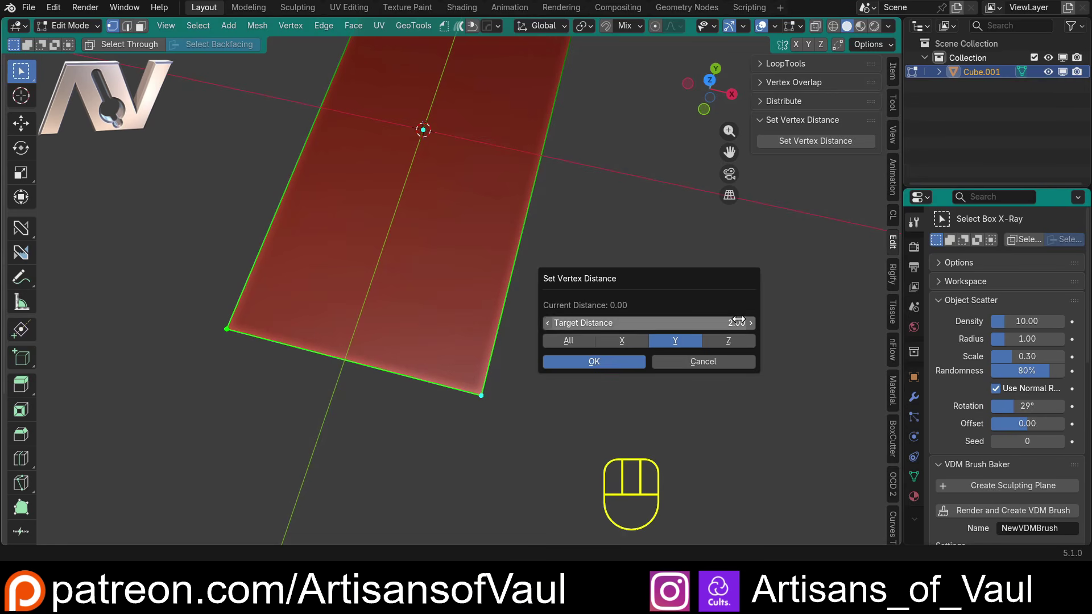
pyautogui.click(706, 322)
pyautogui.write('3')
pyautogui.press('Return')
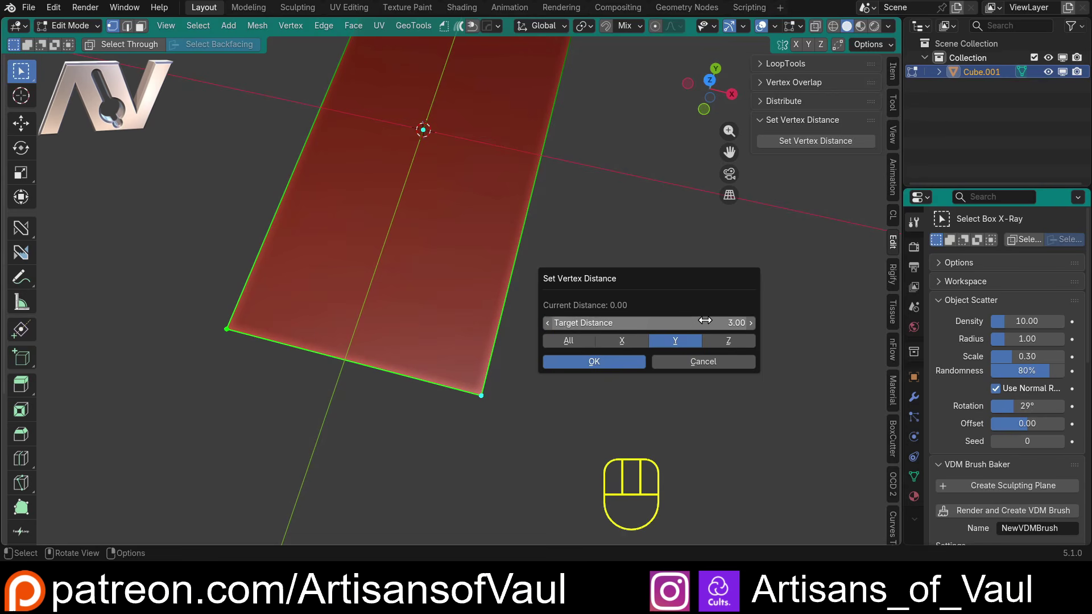
pyautogui.click(599, 362)
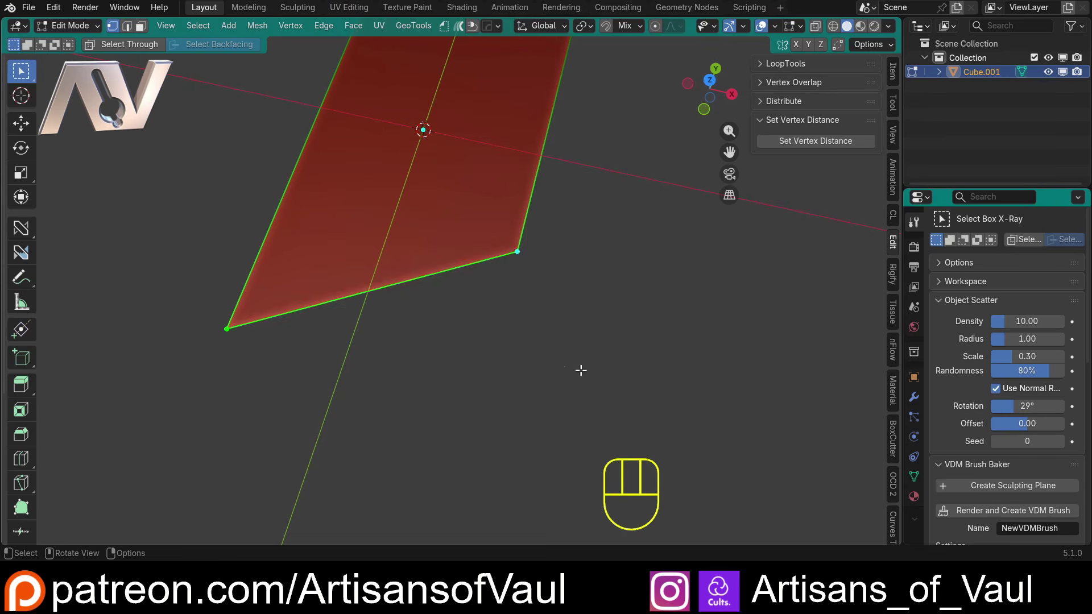
# Set the vertex distance along the Y axis to -3 so the active corner moves to the other side of the fixed one.
pyautogui.moveTo(580, 370); pyautogui.dragTo(510, 361, button='middle')
pyautogui.hotkey('shift', 'ctrl', 'alt', 'd')
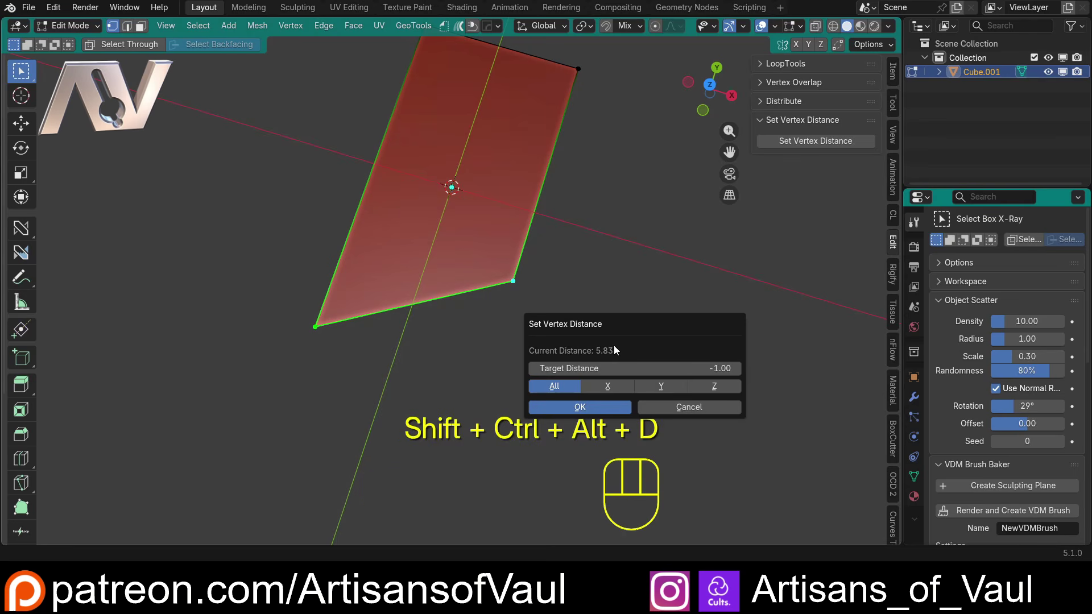
pyautogui.click(674, 388)
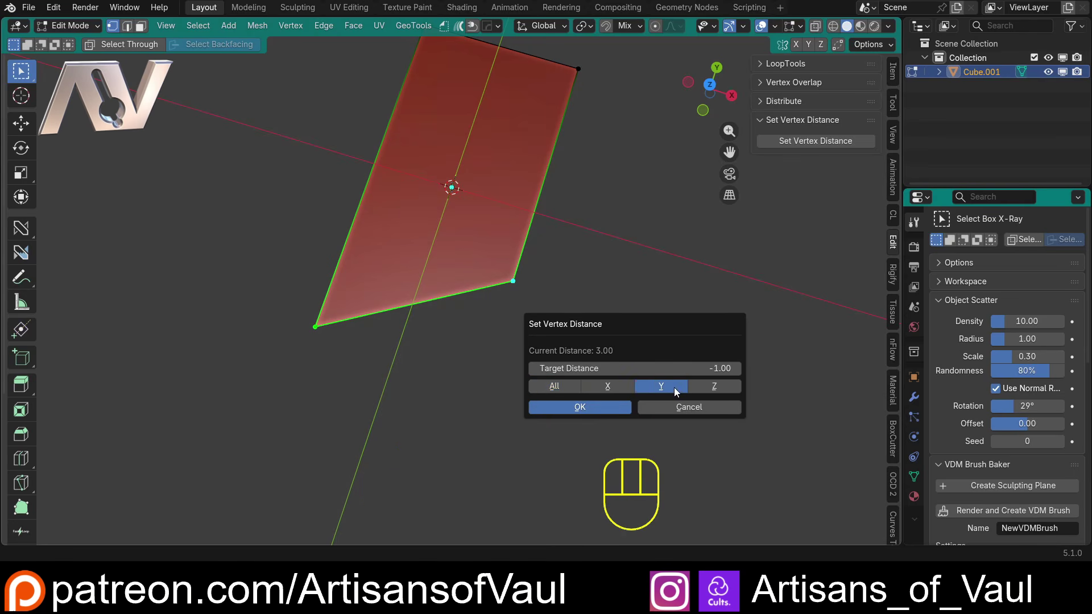
pyautogui.click(691, 368)
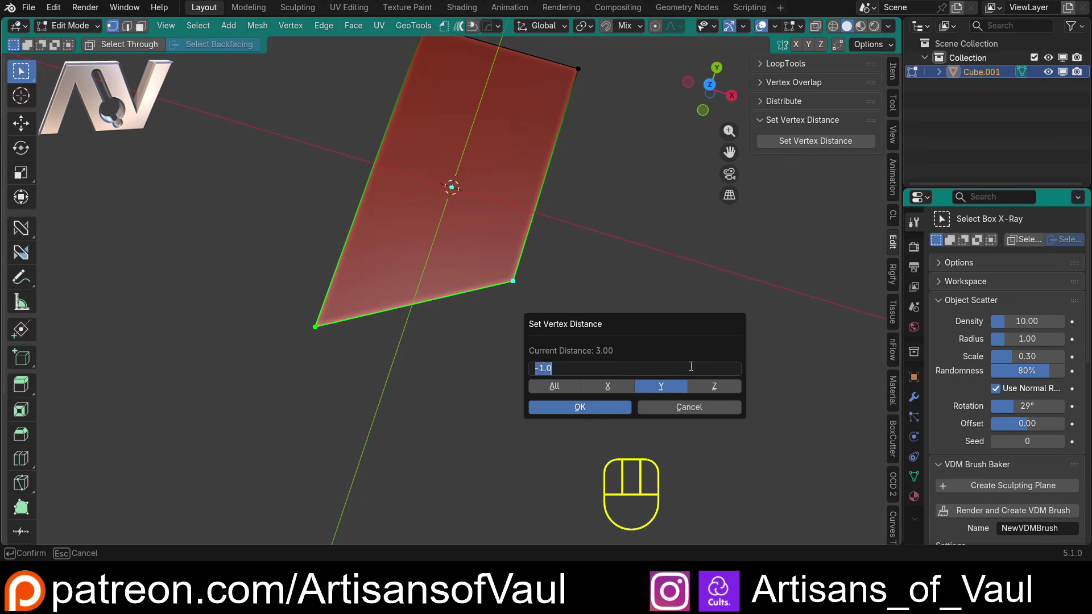
pyautogui.write('-3')
pyautogui.click(578, 407)
pyautogui.moveTo(578, 407); pyautogui.dragTo(397, 350, button='middle')
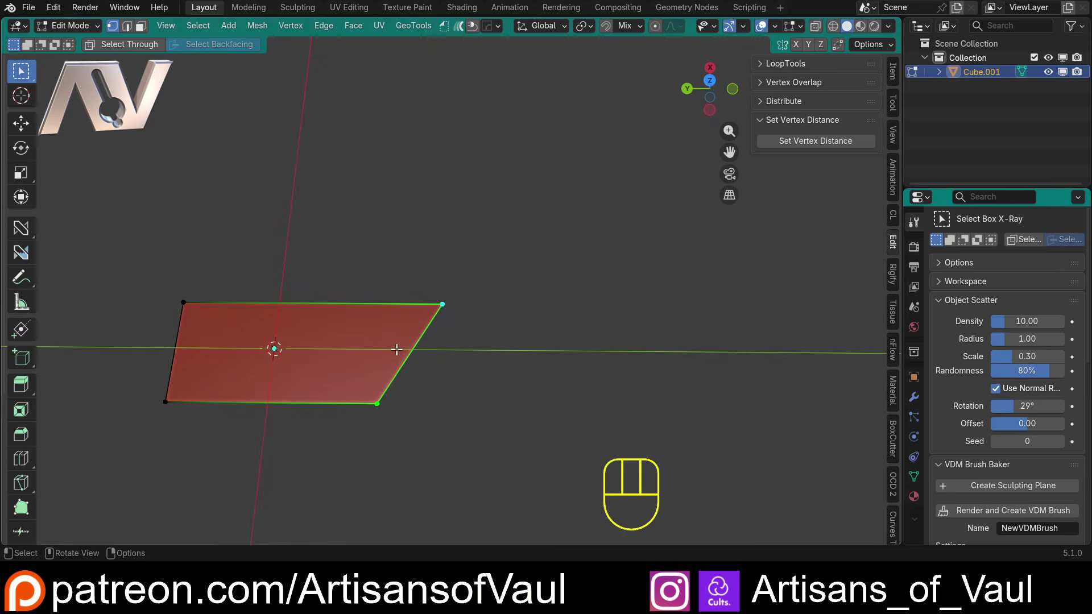
pyautogui.keyDown('shift'); pyautogui.moveTo(455, 317); pyautogui.dragTo(424, 388, button='middle'); pyautogui.keyUp('shift')
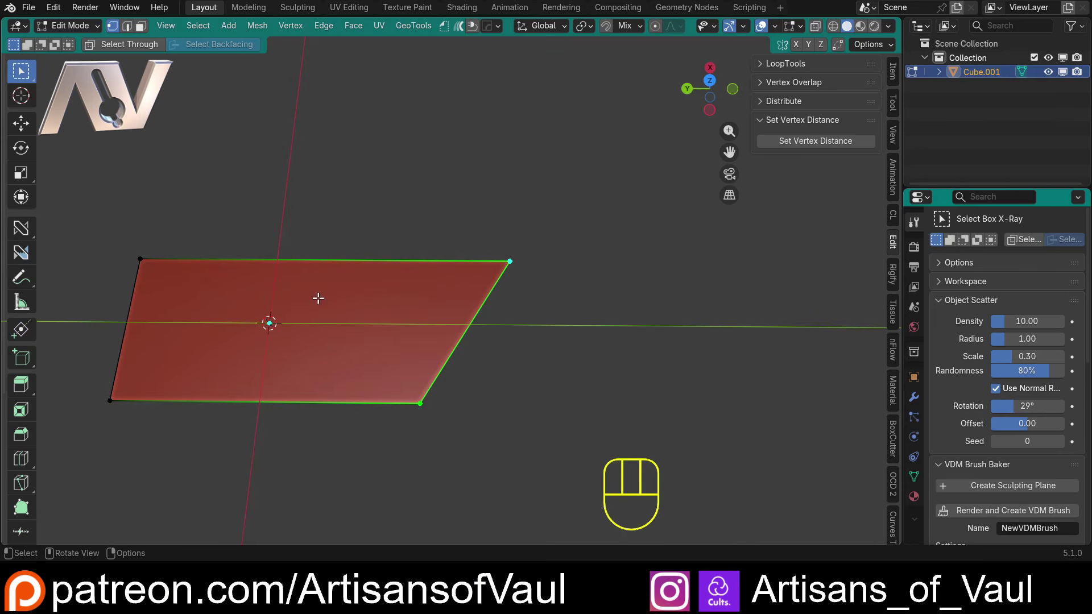
# Try setting the distance between the two -Y end corners to 4 with all axes, and undo it.
pyautogui.moveTo(504, 313); pyautogui.dragTo(387, 363, button='middle')
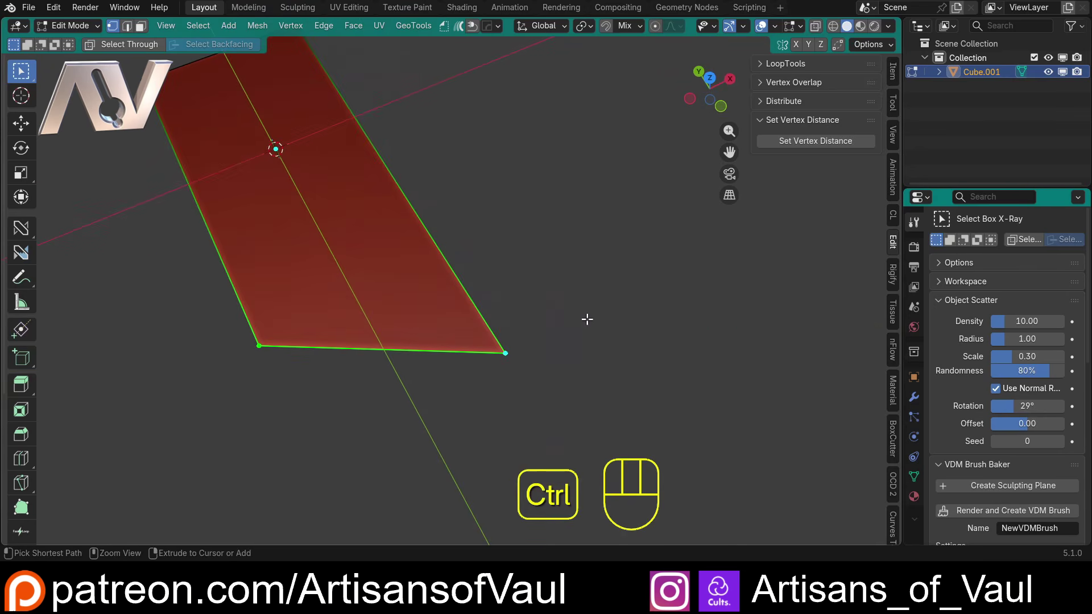
pyautogui.hotkey('ctrl', 'shift', 'alt', 'd')
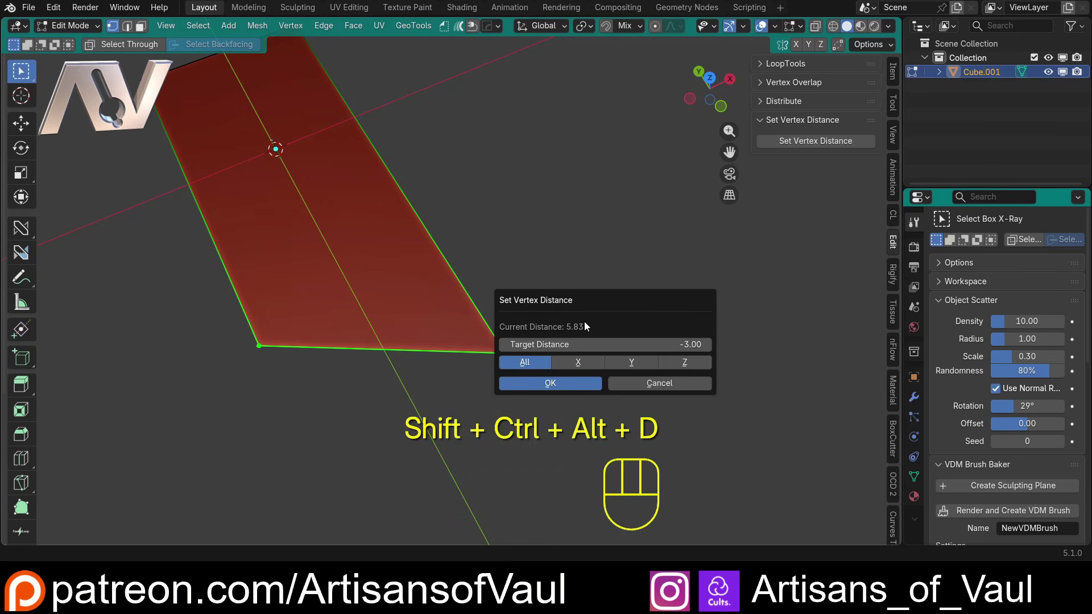
pyautogui.moveTo(620, 293); pyautogui.dragTo(634, 211)
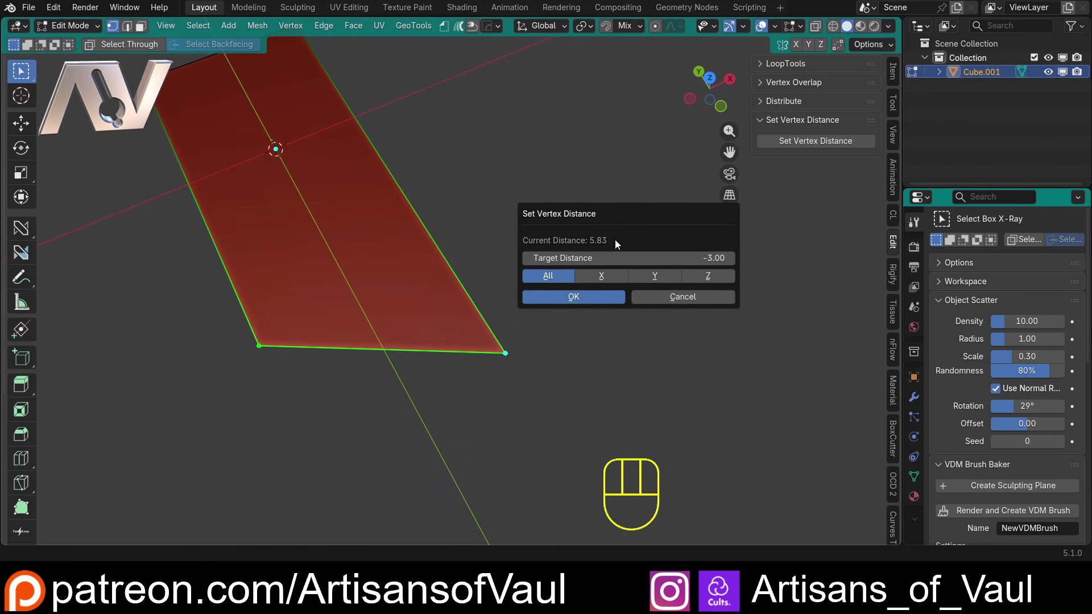
pyautogui.click(623, 258)
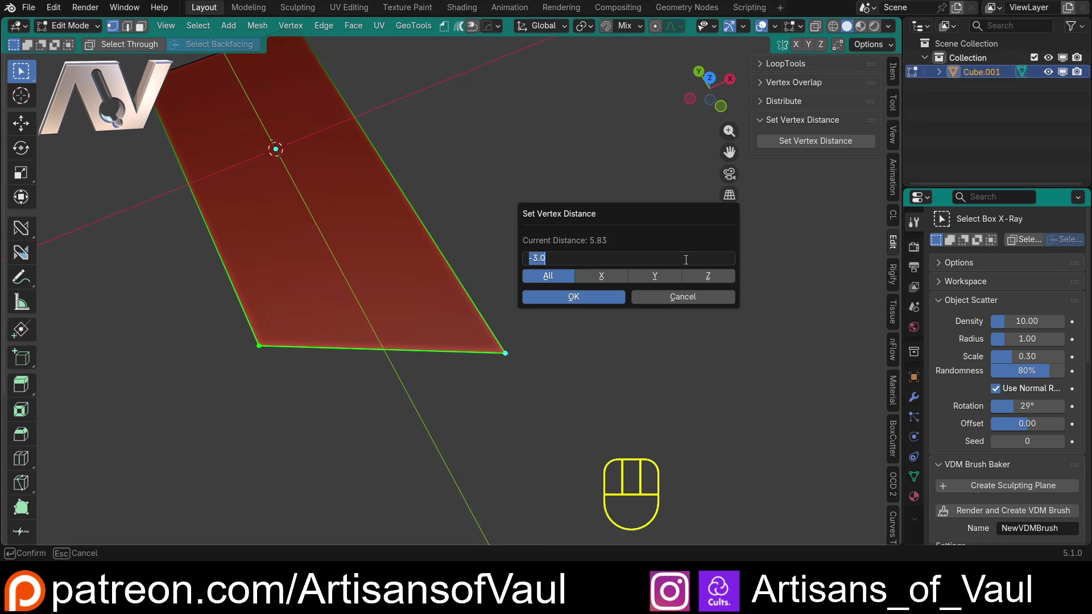
pyautogui.write('4')
pyautogui.click(594, 300)
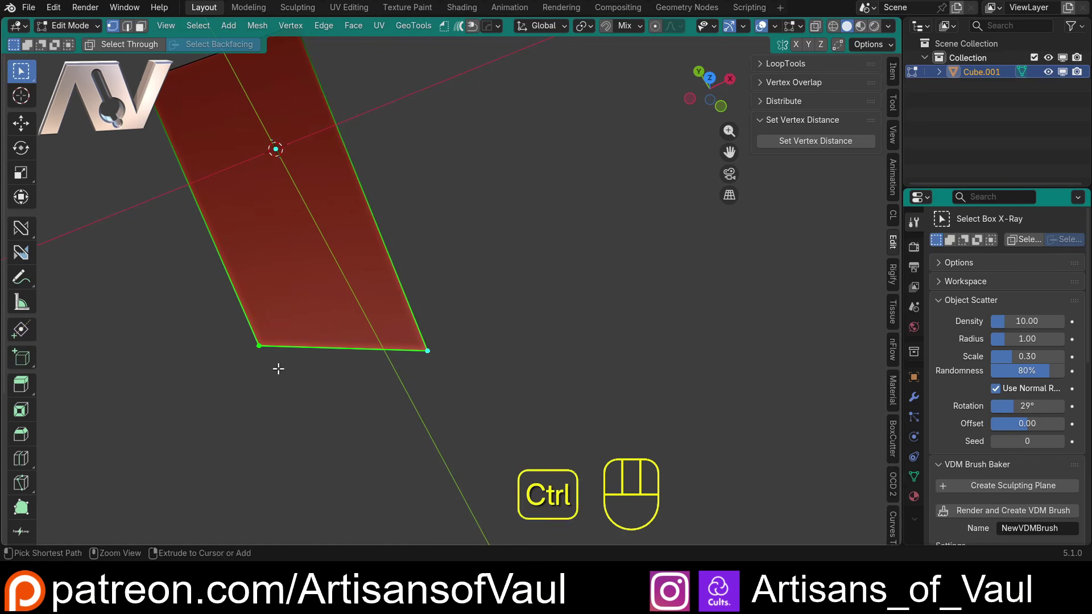
pyautogui.hotkey('ctrl', 'z')
# Select only the +X corner vertex at the -Y end, try sliding it along the short edge, and cancel the slide.
pyautogui.moveTo(494, 363); pyautogui.dragTo(458, 360, button='middle')
pyautogui.click(629, 393)
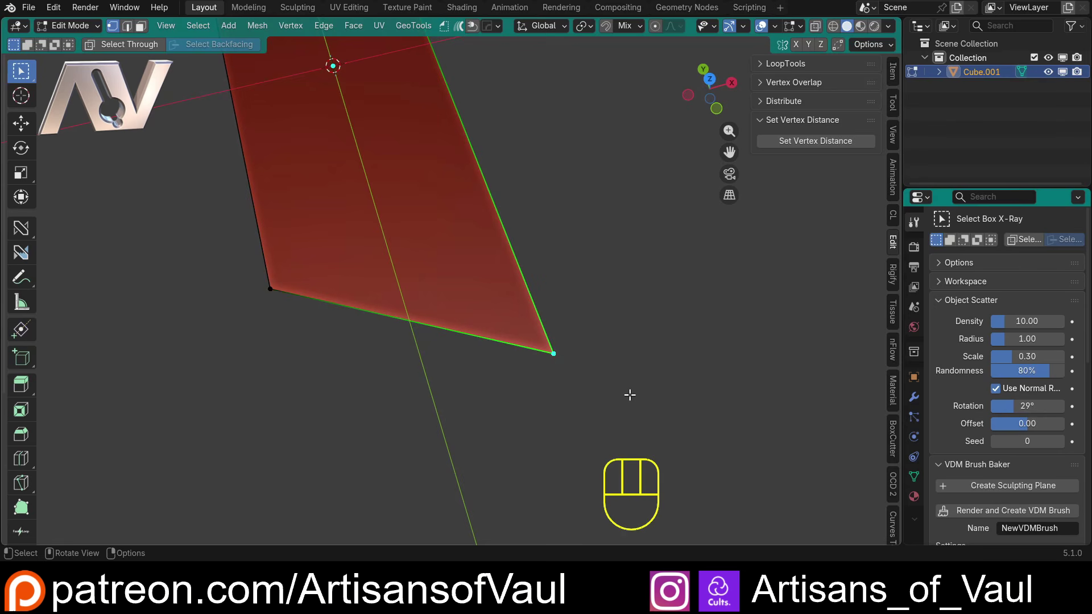
pyautogui.press('g')
pyautogui.press('g')
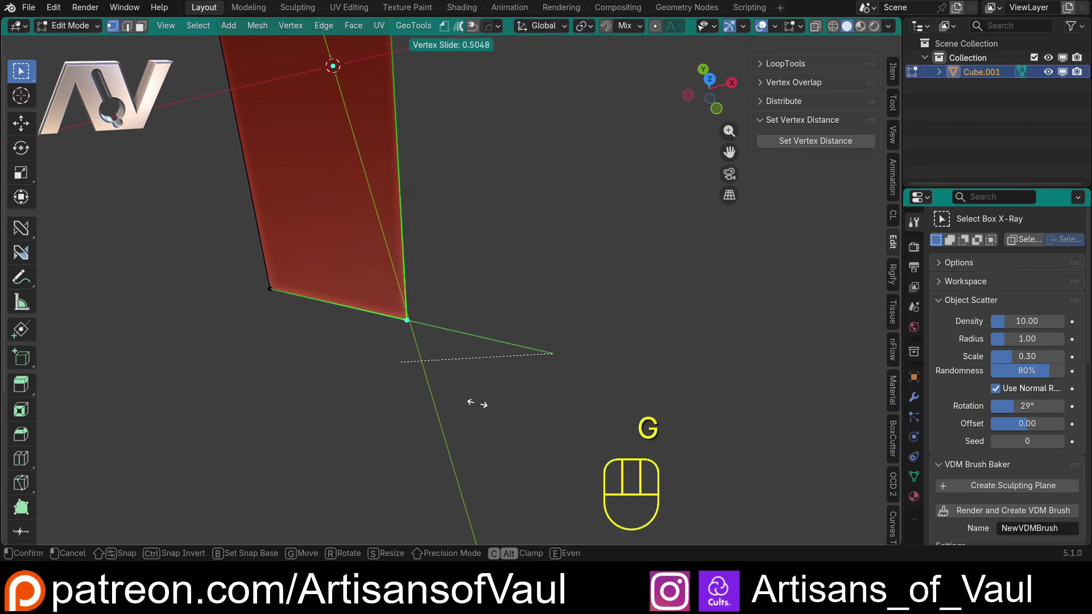
pyautogui.press('Escape')
# Try moving the corner vertex along the global X and Y axes, cancel the moves, and view the transform orientation options.
pyautogui.press('g')
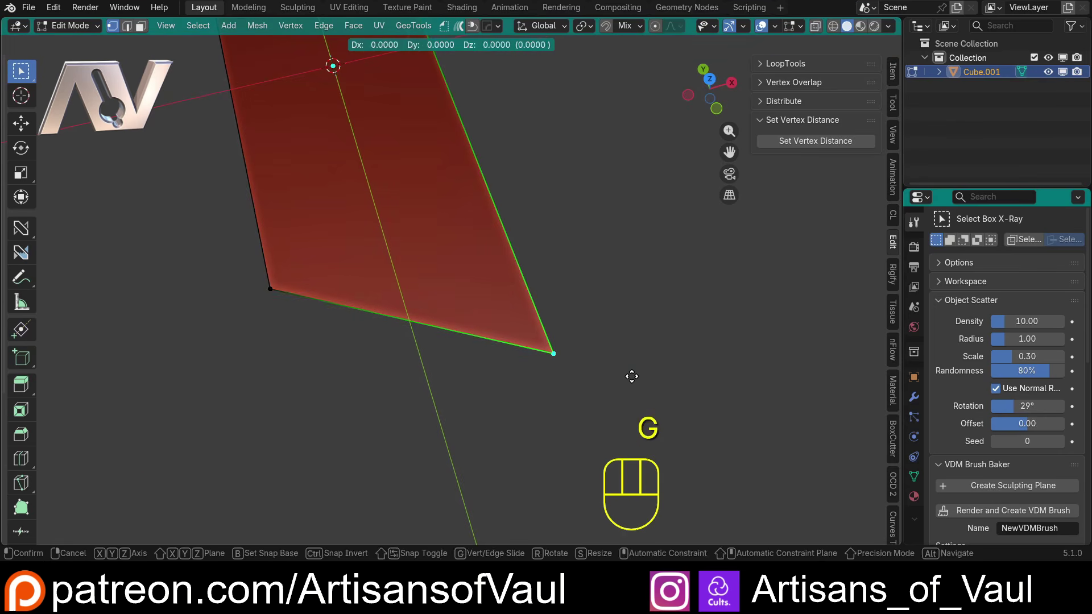
pyautogui.press('x')
pyautogui.press('Escape')
pyautogui.press('g')
pyautogui.press('y')
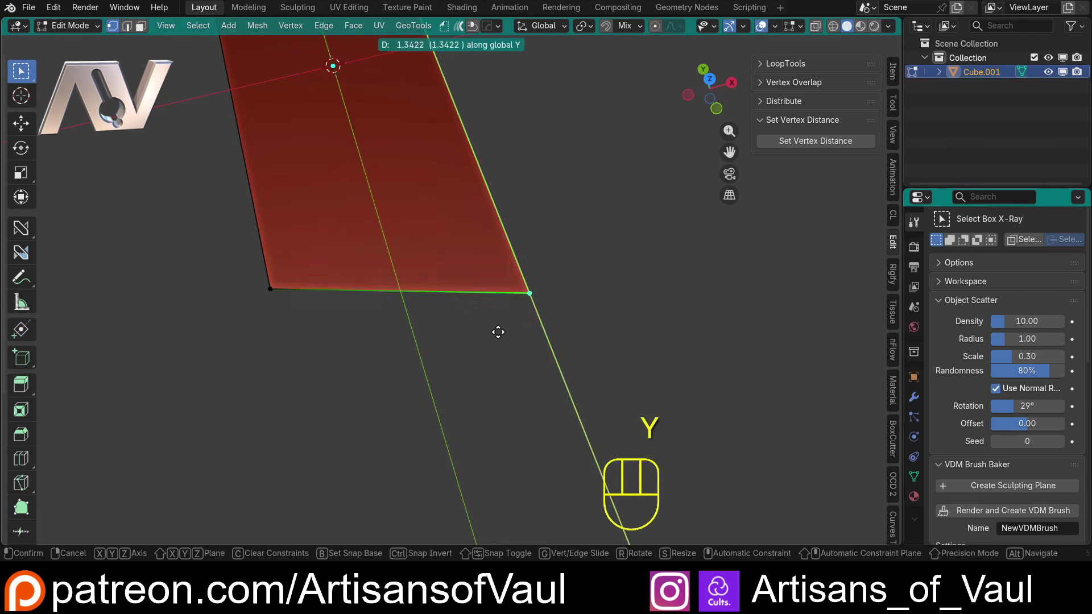
pyautogui.press('Escape')
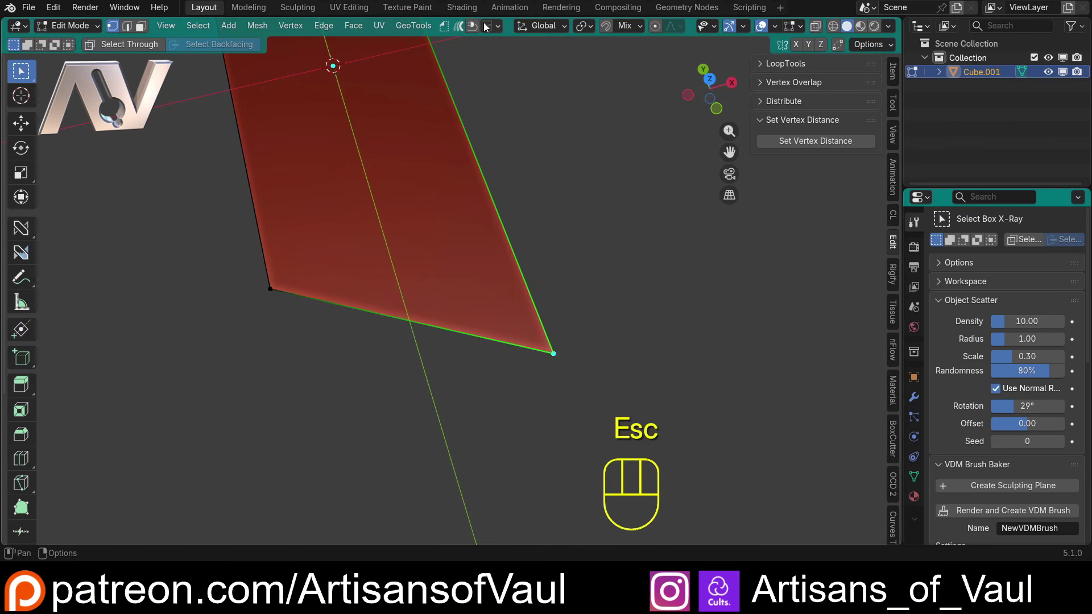
pyautogui.click(566, 29)
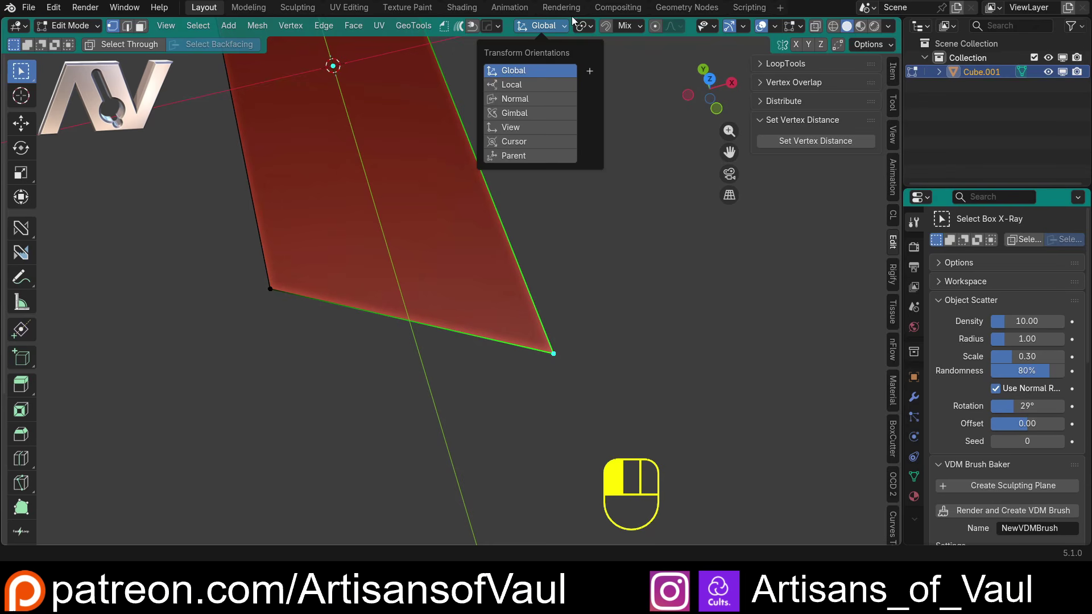
pyautogui.click(592, 286)
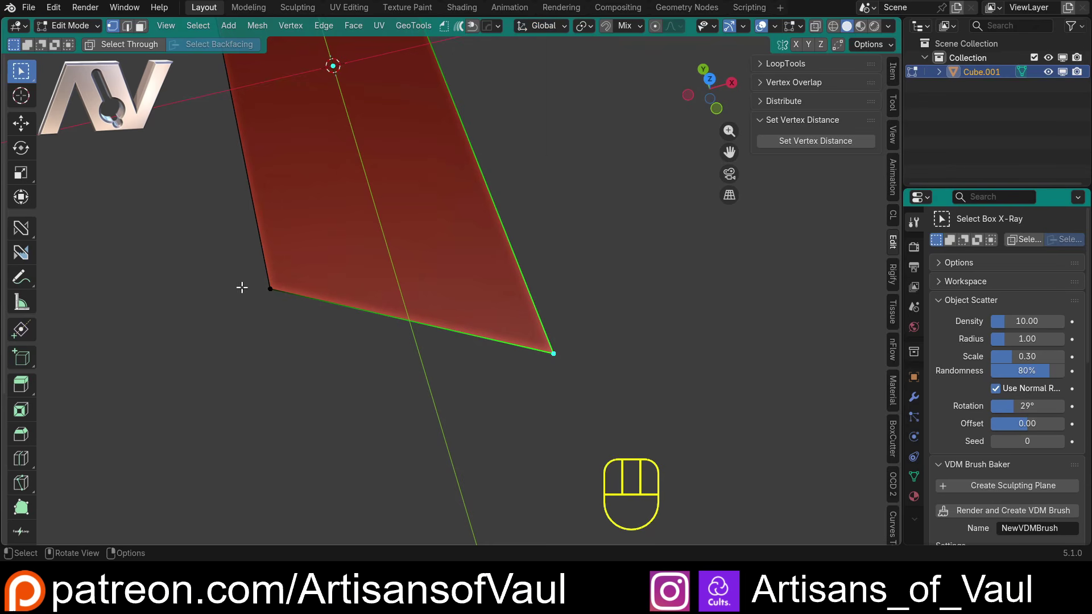
# Use Set Vertex Distance with all axes to place the +X corner 3 from the -X corner along the -Y end's edge.
pyautogui.keyDown('shift'); pyautogui.click(263, 289); pyautogui.keyUp('shift')
pyautogui.keyDown('shift'); pyautogui.click(555, 349); pyautogui.keyUp('shift')
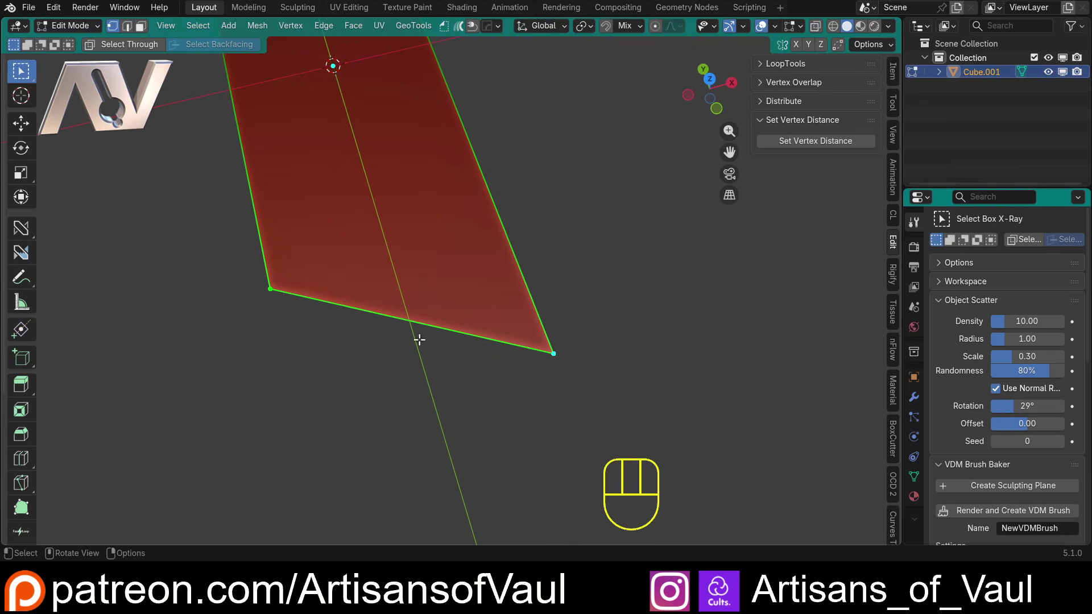
pyautogui.hotkey('ctrl', 'shift', 'alt', 'd')
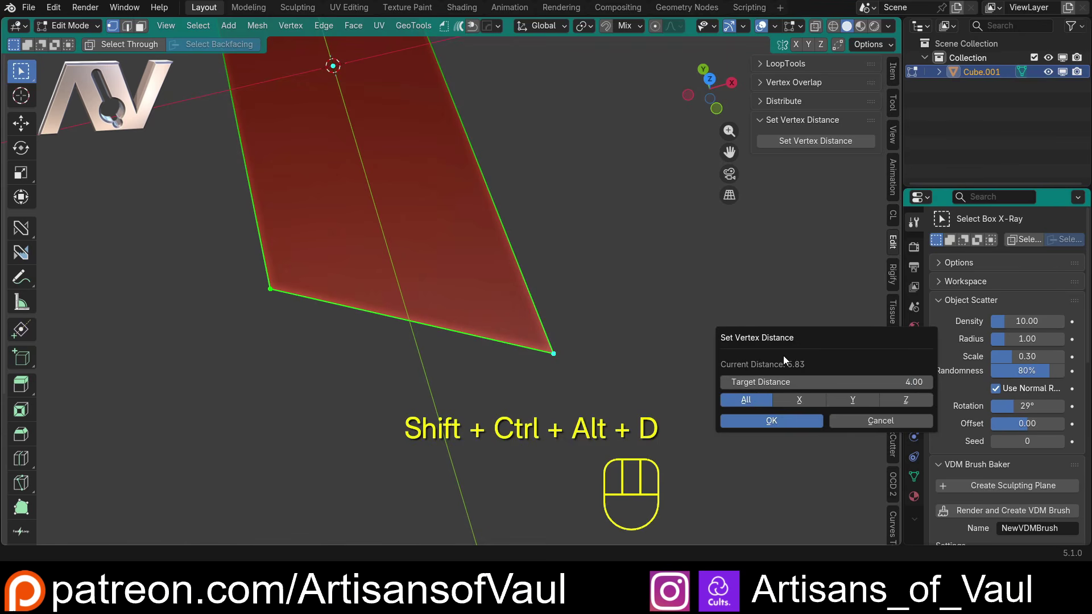
pyautogui.moveTo(798, 331); pyautogui.dragTo(685, 278)
pyautogui.click(752, 332)
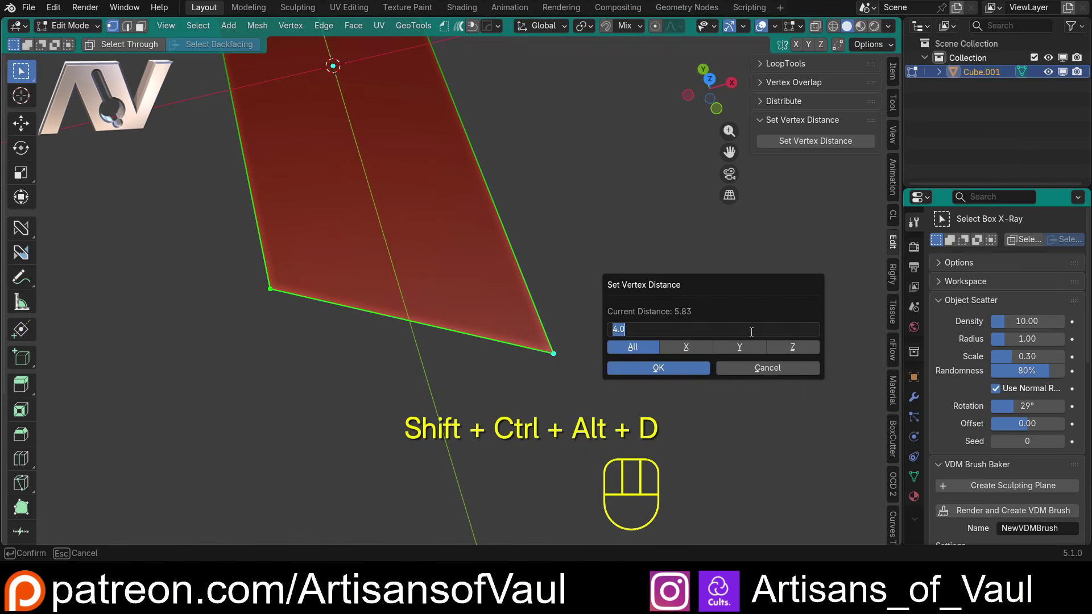
pyautogui.write('3')
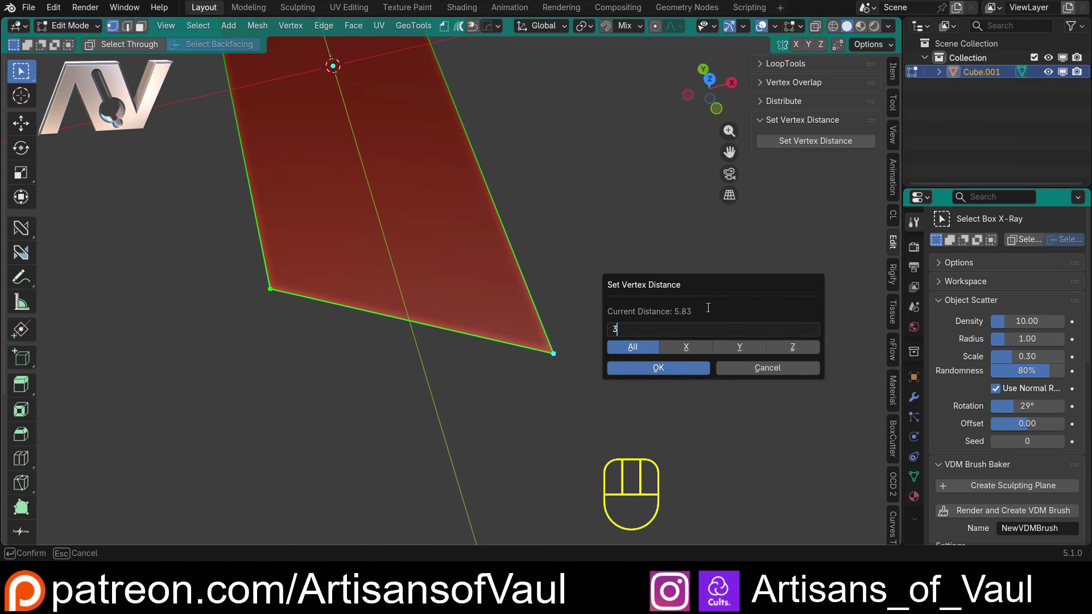
pyautogui.press('Return')
pyautogui.click(648, 368)
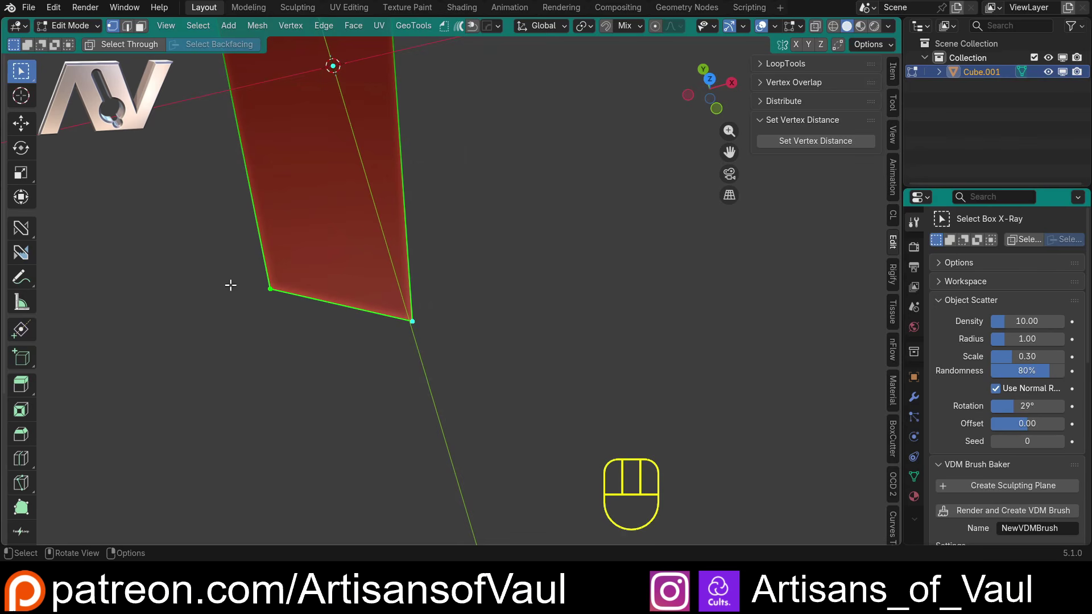
# Select the whole plane and extrude it 1 unit along the Z axis.
pyautogui.moveTo(453, 349); pyautogui.dragTo(527, 305, button='middle')
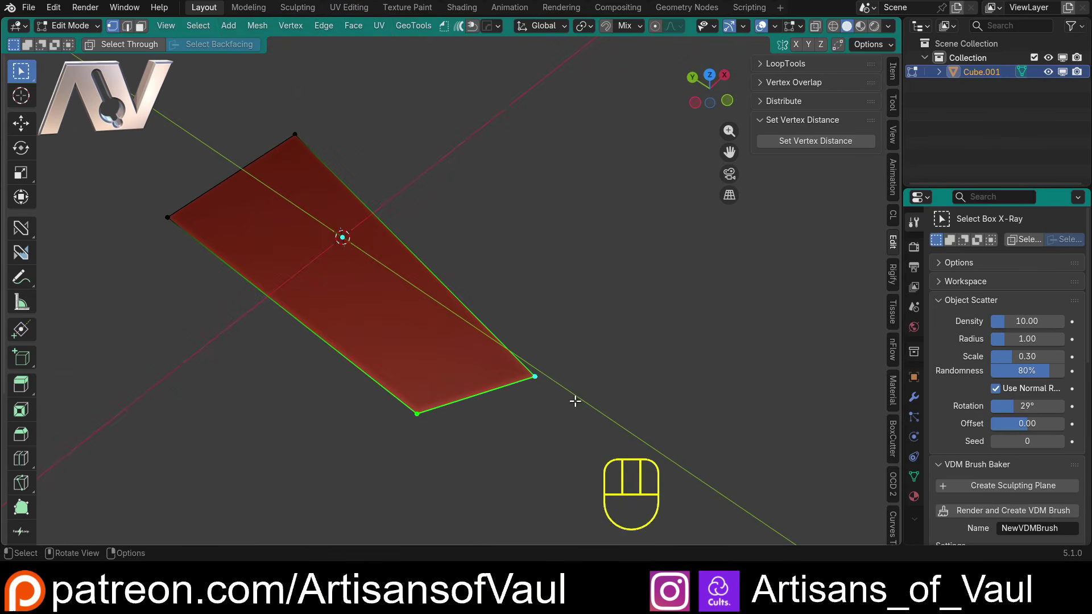
pyautogui.moveTo(575, 401); pyautogui.dragTo(490, 351, button='middle')
pyautogui.press('a')
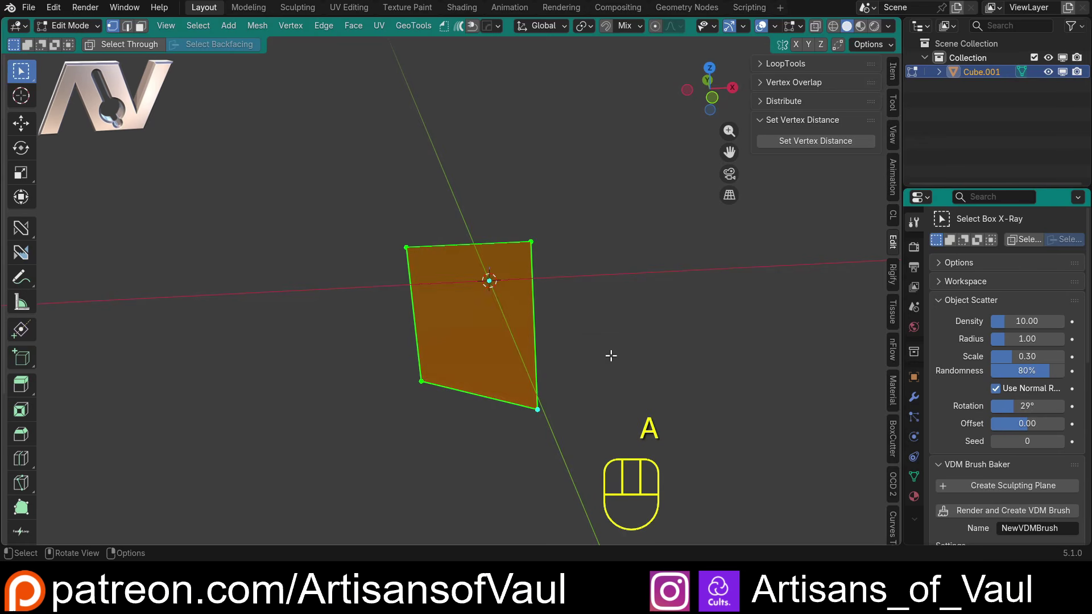
pyautogui.press('e')
pyautogui.press('z')
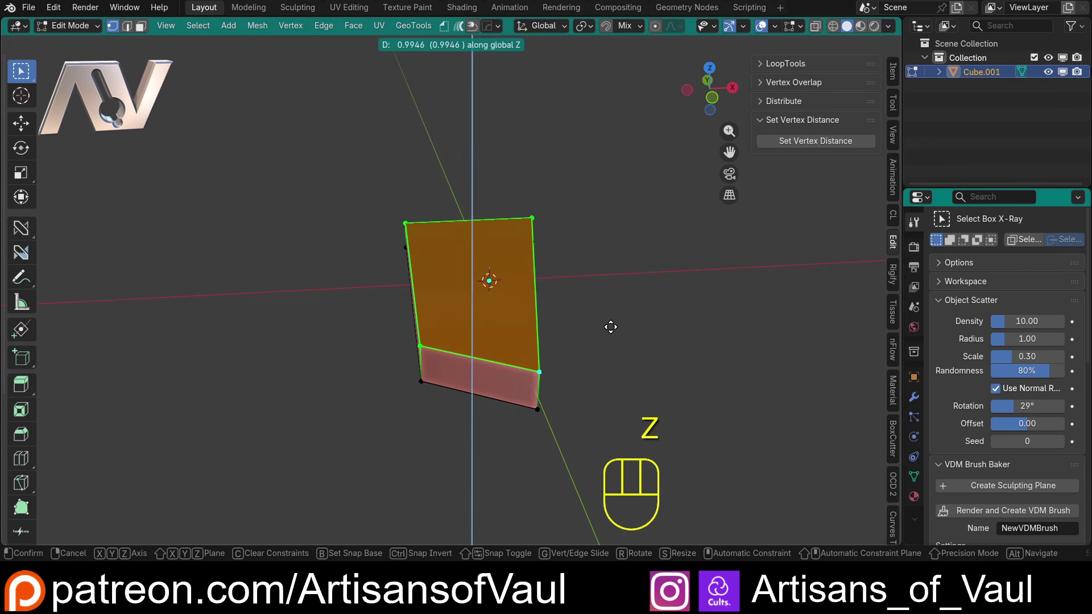
pyautogui.press('KP_1')
pyautogui.press('Return')
# Set the distance between the two upper vertices of the -Y end face to 2 with all axes, moving the +X vertex.
pyautogui.moveTo(477, 367)
pyautogui.mouseDown(button='middle')
pyautogui.moveTo(471, 319)
pyautogui.moveTo(466, 356)
pyautogui.mouseUp(button='middle')
pyautogui.scroll(1, 587, 390)
pyautogui.click(728, 357)
pyautogui.moveTo(728, 357); pyautogui.dragTo(706, 356, button='middle')
pyautogui.keyDown('shift'); pyautogui.moveTo(705, 355); pyautogui.dragTo(651, 349, button='middle'); pyautogui.keyUp('shift')
pyautogui.click(417, 326)
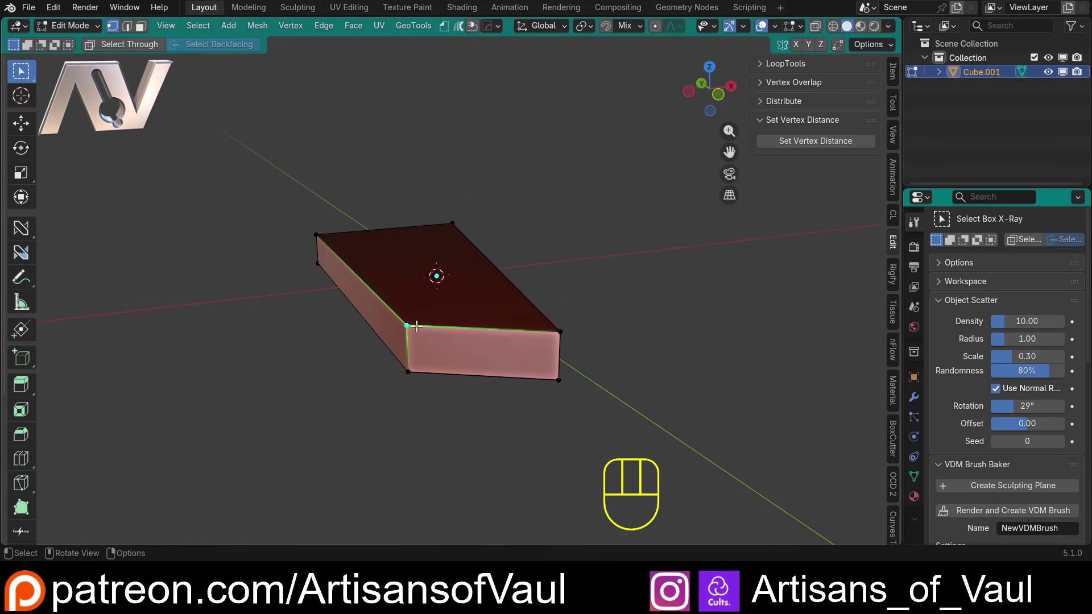
pyautogui.keyDown('shift'); pyautogui.click(559, 331); pyautogui.keyUp('shift')
pyautogui.scroll(-1, 614, 309)
pyautogui.moveTo(624, 310); pyautogui.dragTo(608, 345, button='middle')
pyautogui.hotkey('shift', 'ctrl', 'alt', 'd')
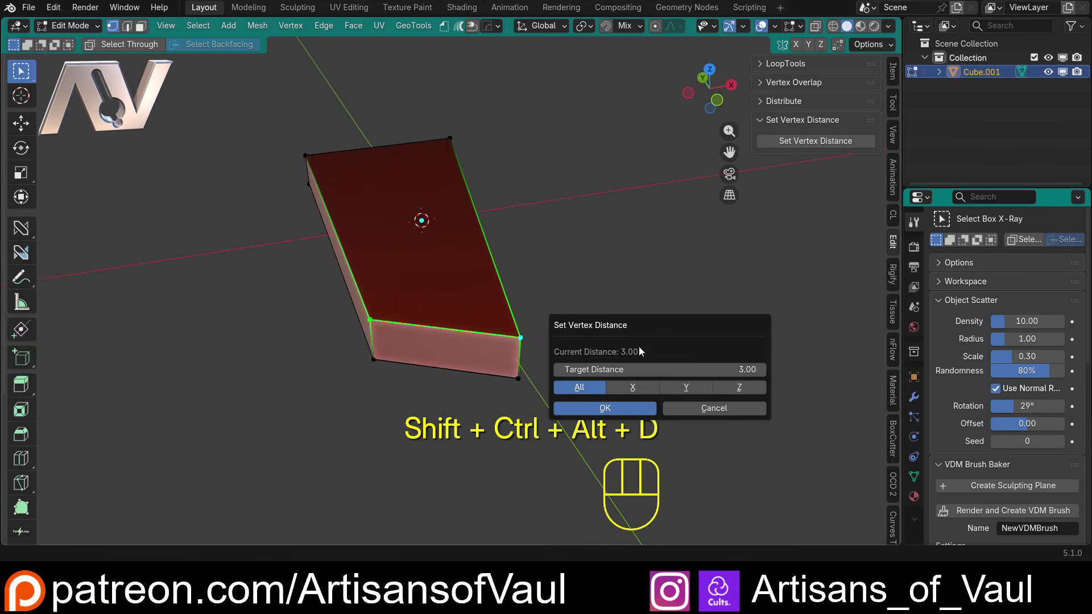
pyautogui.click(734, 371)
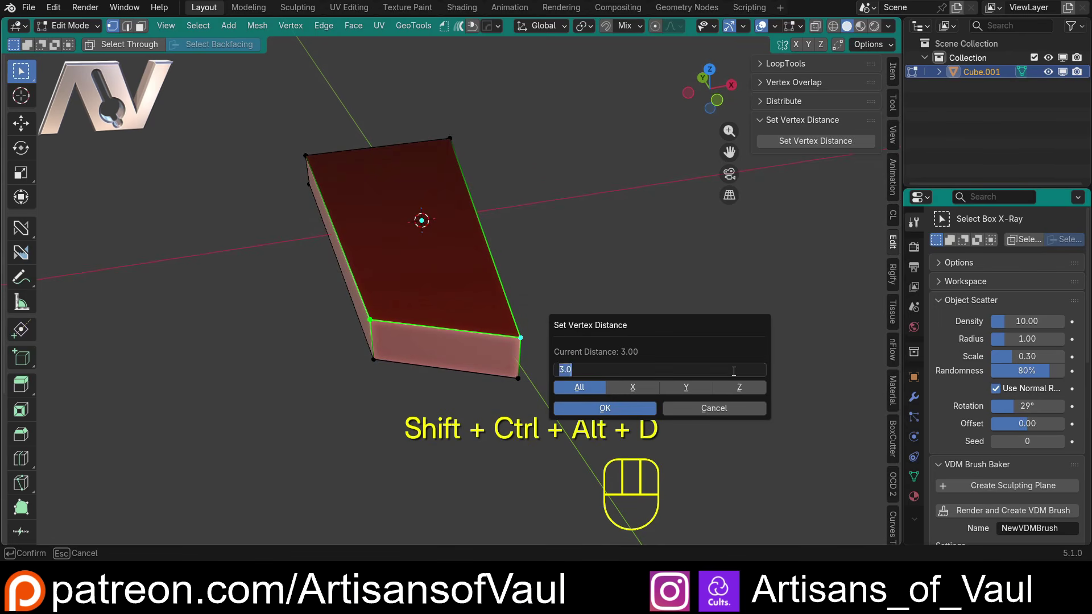
pyautogui.write('2')
pyautogui.press('Return')
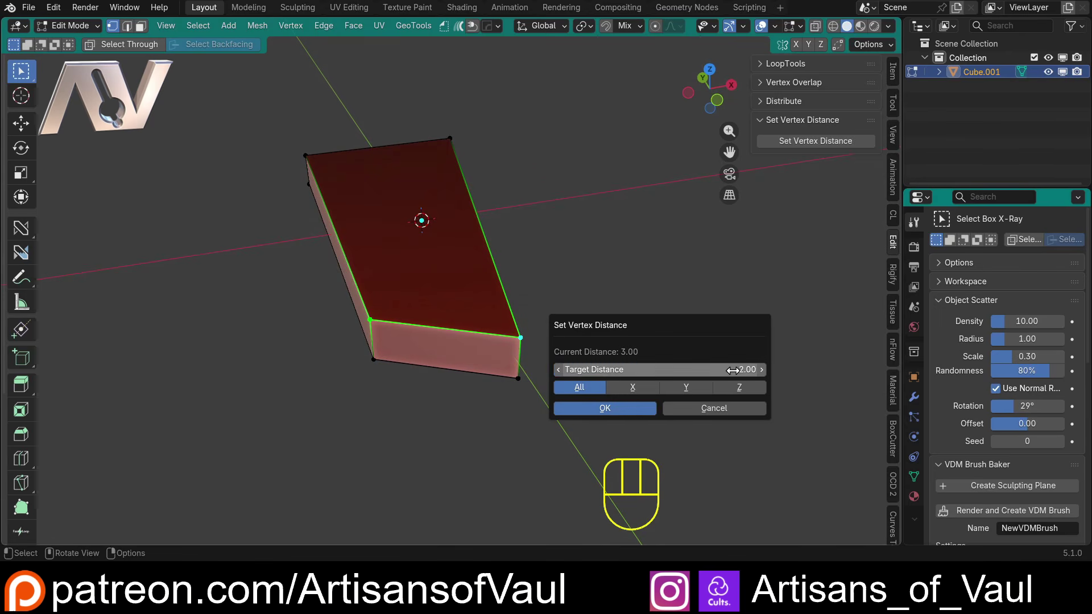
pyautogui.click(621, 411)
# Set the distance between the two lower vertices of the -Y end face to 2 with all axes, moving the +X vertex.
pyautogui.click(398, 376)
pyautogui.keyDown('shift'); pyautogui.click(530, 380); pyautogui.keyUp('shift')
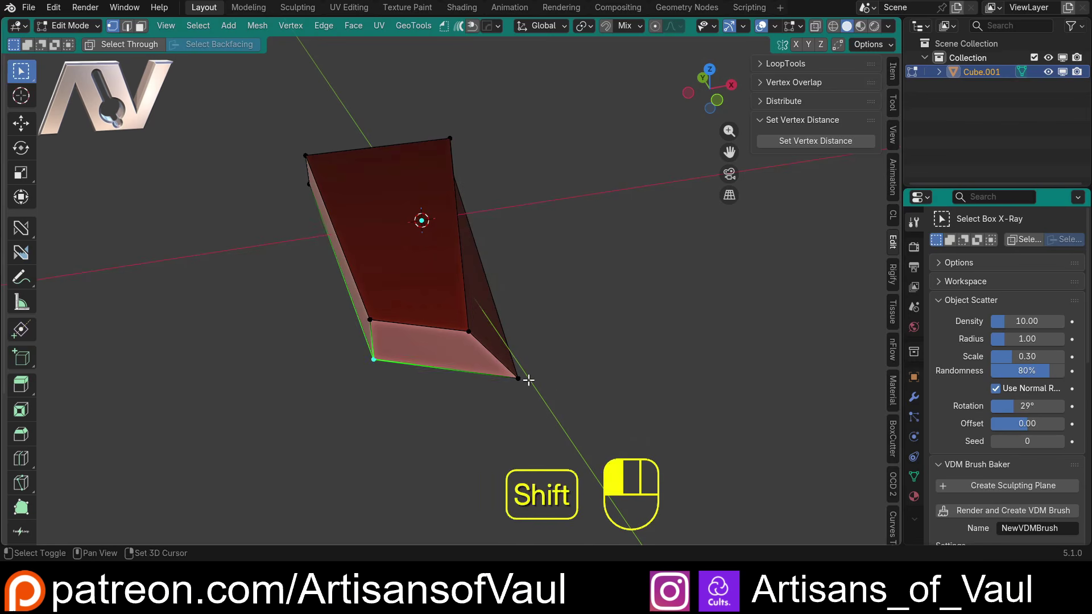
pyautogui.hotkey('ctrl', 'alt', 'shift', 'd')
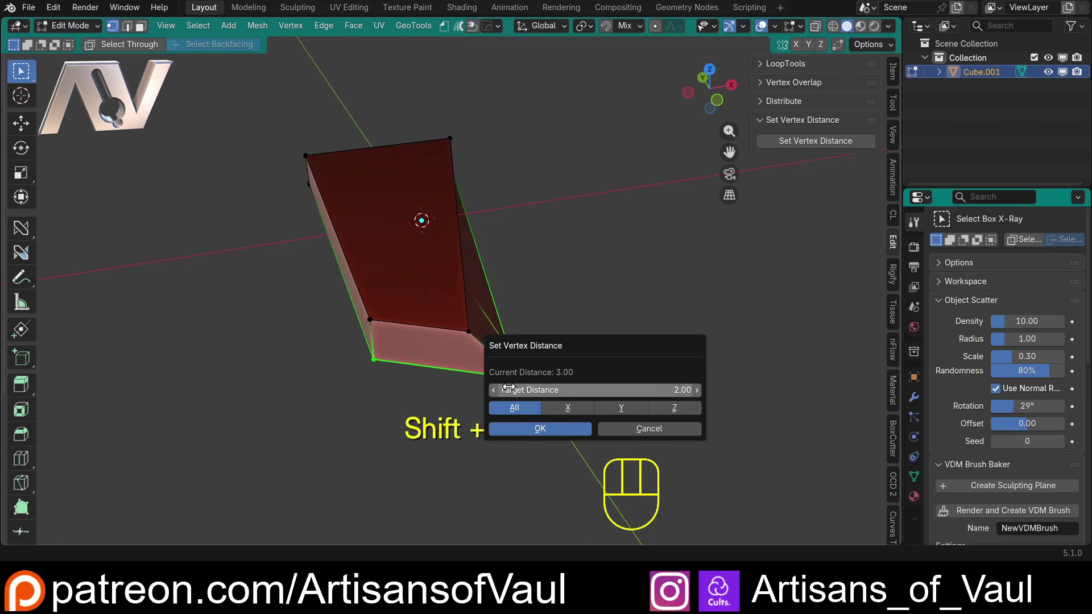
pyautogui.click(549, 431)
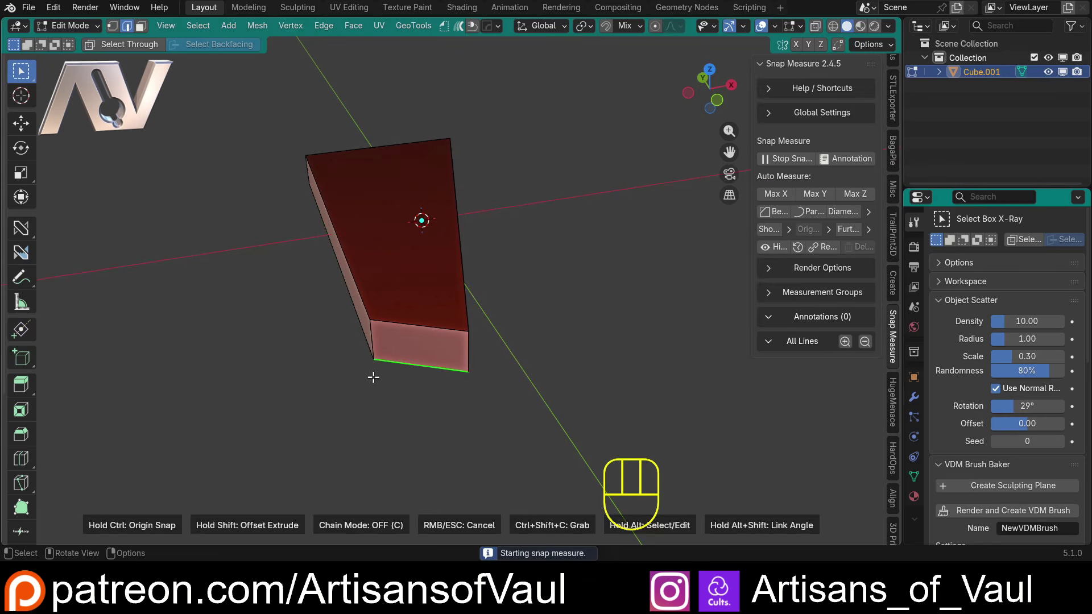
# Add a Snap Measure line along the lower edge of the -Y end face, from the -X corner to the +X corner.
pyautogui.click(375, 359)
pyautogui.click(461, 371)
pyautogui.scroll(-5, 757, 341)
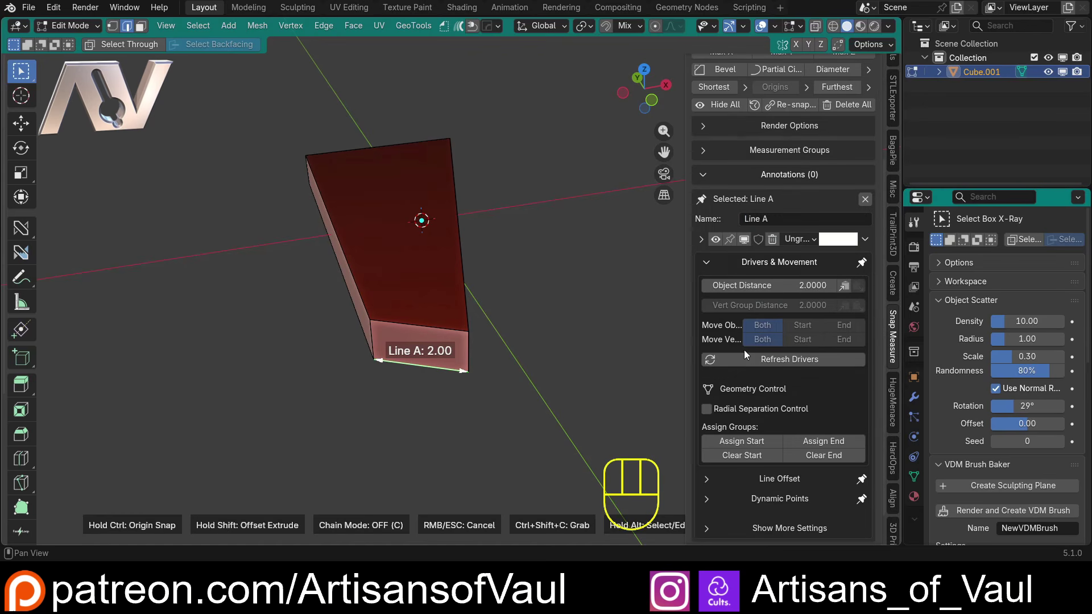
pyautogui.press('Escape')
# Assign the end face's -X vertical edge as the measurement line's start group and its +X vertical edge as the end group.
pyautogui.click(742, 442)
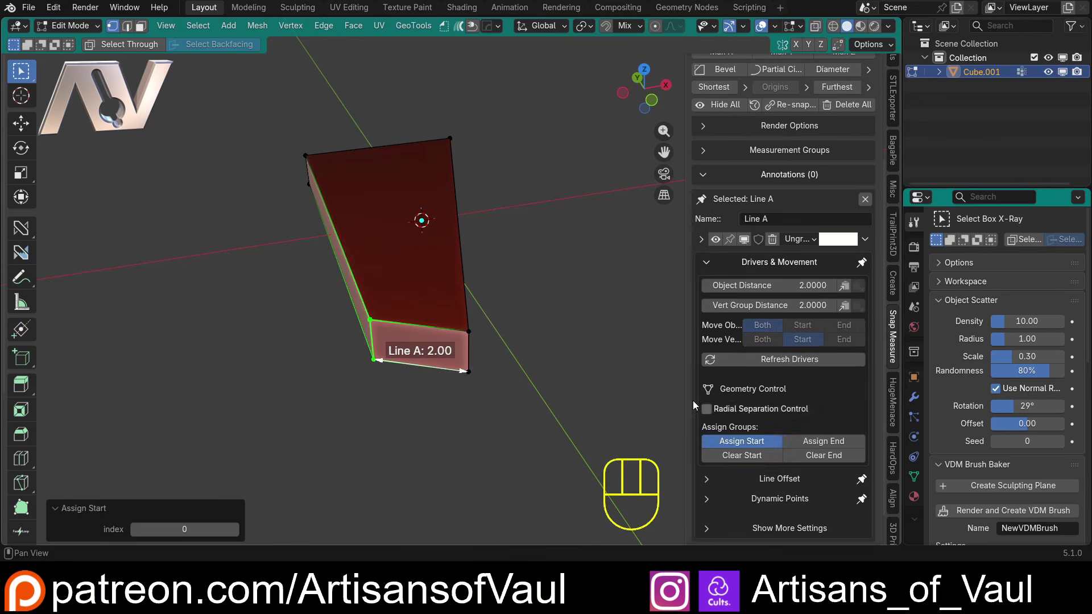
pyautogui.click(823, 441)
# Adjust the measurement line's vertex group distance to 2.30 and set its vertex movement to End.
pyautogui.moveTo(755, 306)
pyautogui.mouseDown()
pyautogui.moveTo(873, 305)
pyautogui.moveTo(768, 305)
pyautogui.mouseUp()
pyautogui.click(802, 340)
pyautogui.click(844, 339)
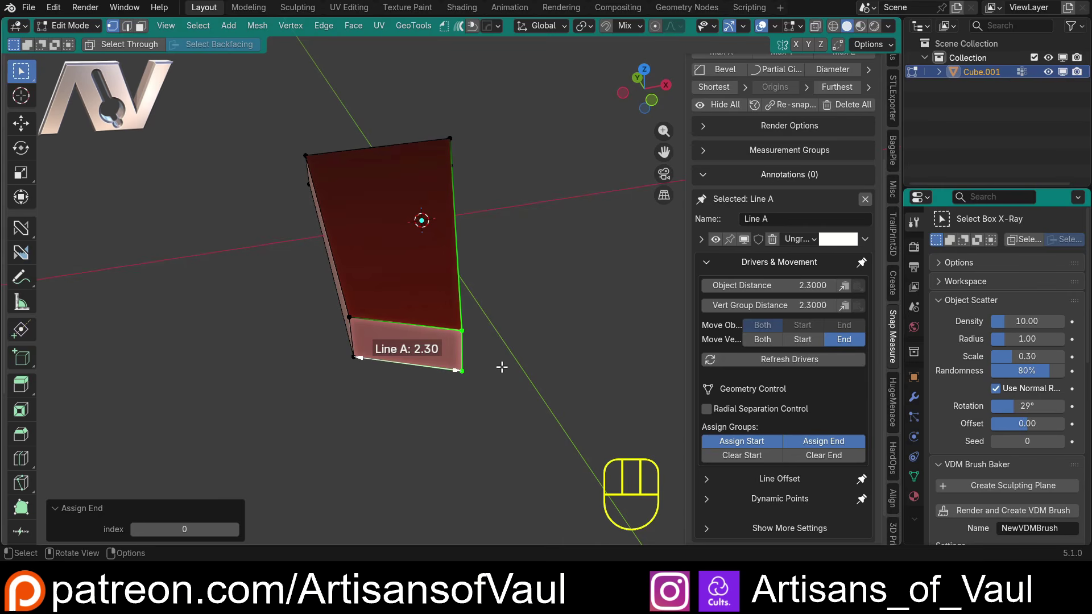
# Select the two upper vertices of the -Y end face, keeping the +X one active.
pyautogui.moveTo(449, 287); pyautogui.dragTo(375, 308, button='middle')
pyautogui.scroll(-2, 617, 151)
pyautogui.keyDown('shift'); pyautogui.moveTo(541, 236); pyautogui.dragTo(448, 306, button='middle'); pyautogui.keyUp('shift')
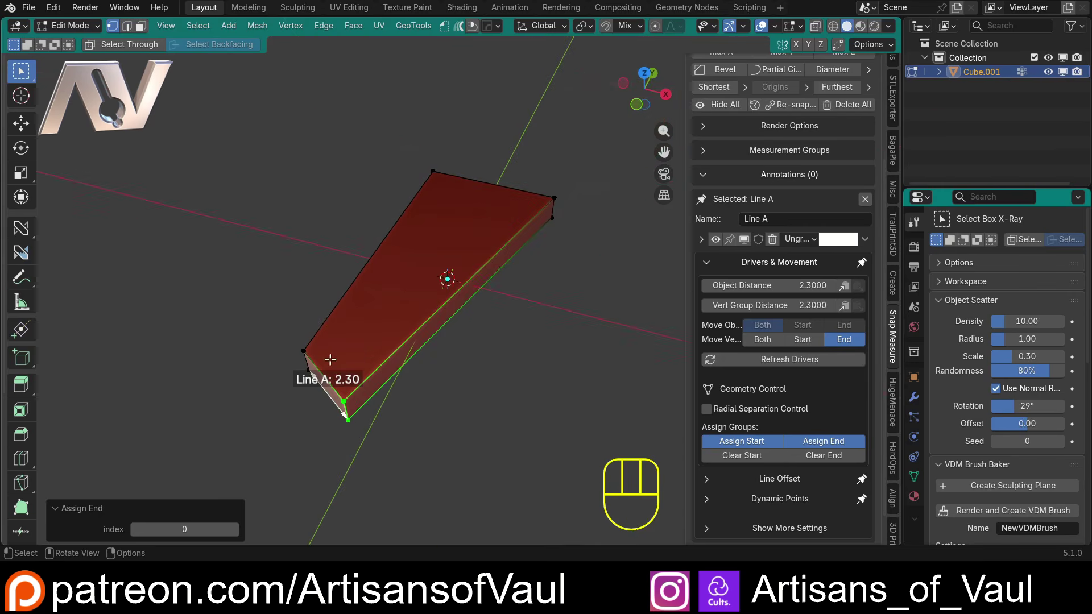
pyautogui.click(347, 401)
pyautogui.keyDown('shift'); pyautogui.moveTo(320, 334); pyautogui.dragTo(283, 359); pyautogui.keyUp('shift')
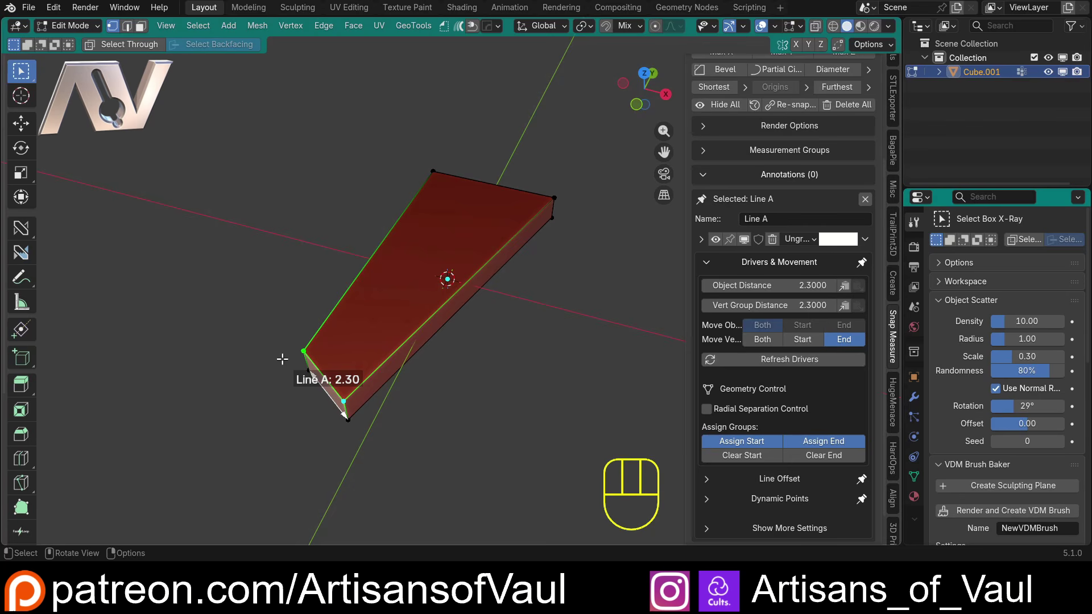